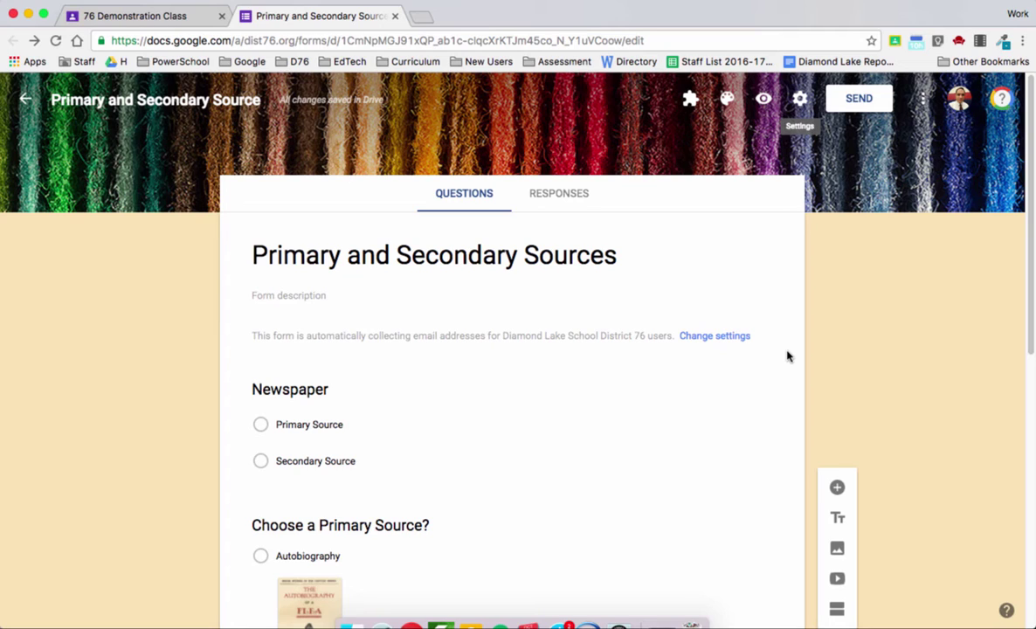
Add a blank multiple-choice question below the Newspaper question and delete it again.
scroll(786, 356, down, 2)
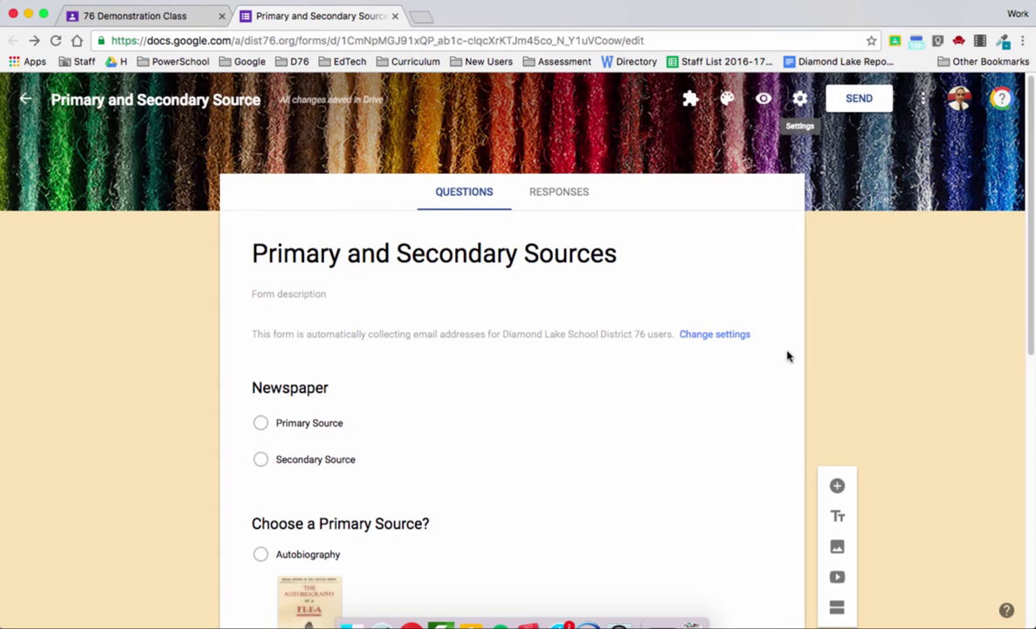
click(479, 349)
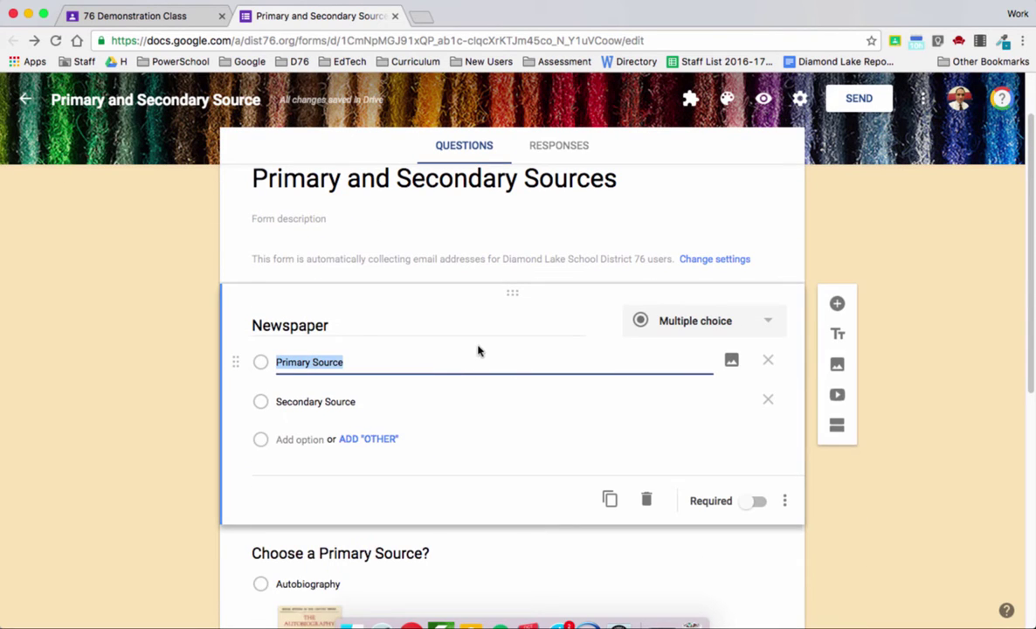
click(836, 303)
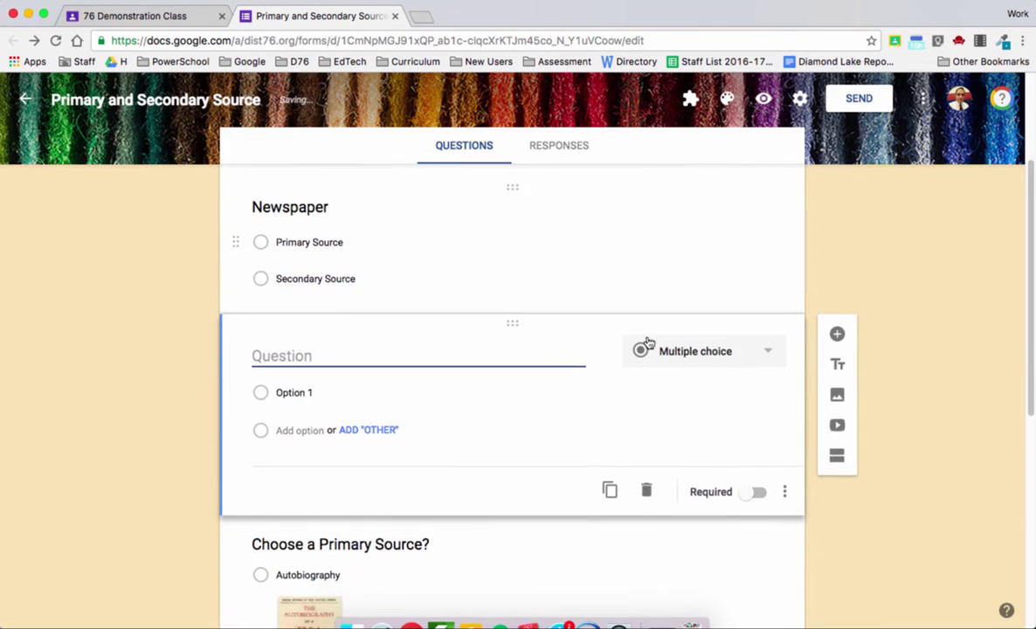
click(649, 482)
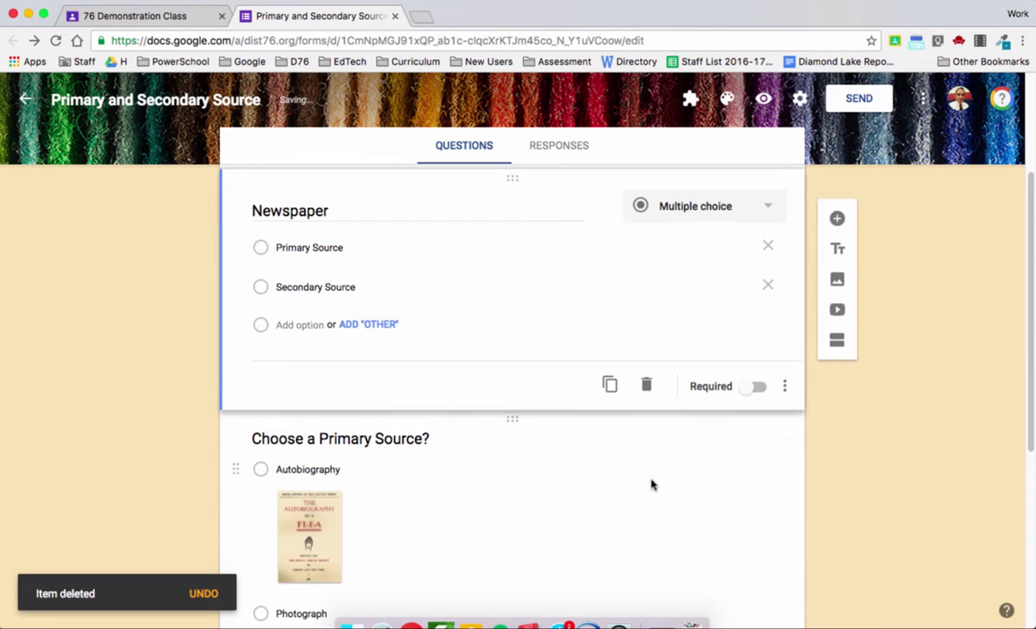
Make the Newspaper question required.
click(418, 243)
click(403, 288)
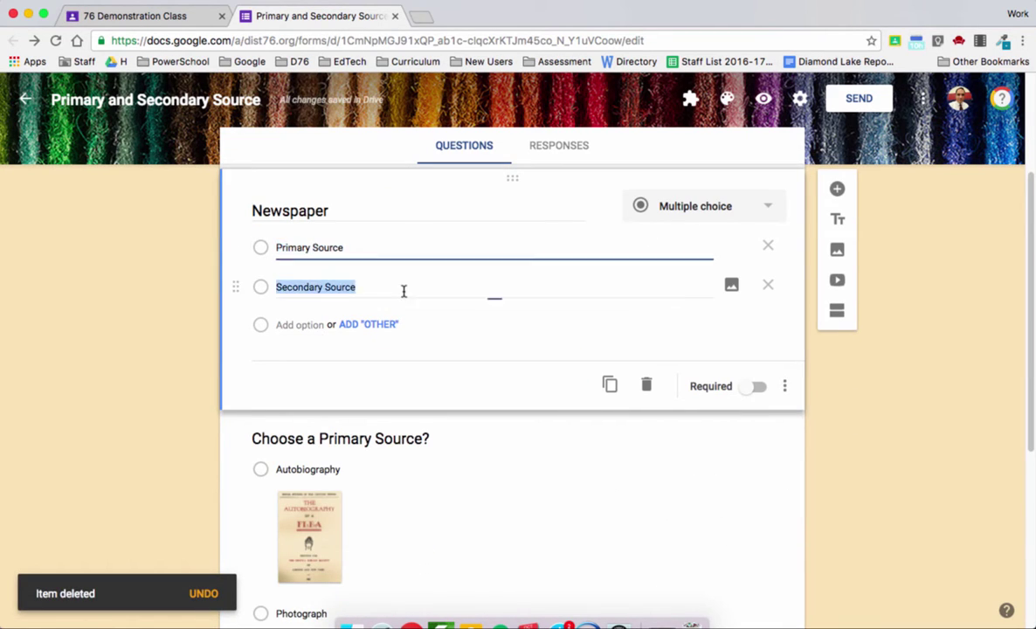
scroll(474, 365, up, 1)
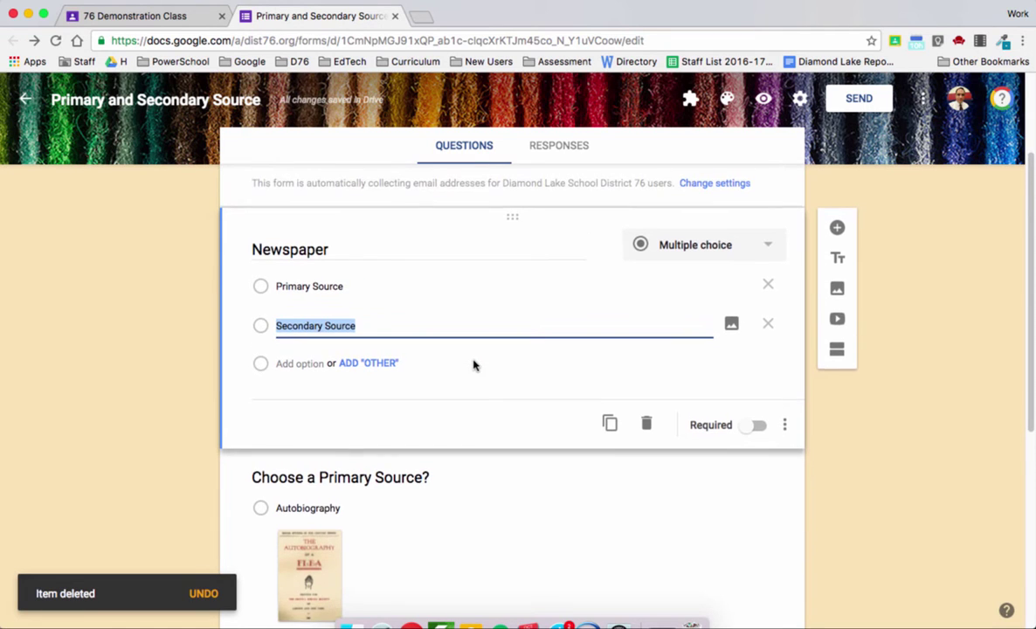
scroll(475, 365, down, 1)
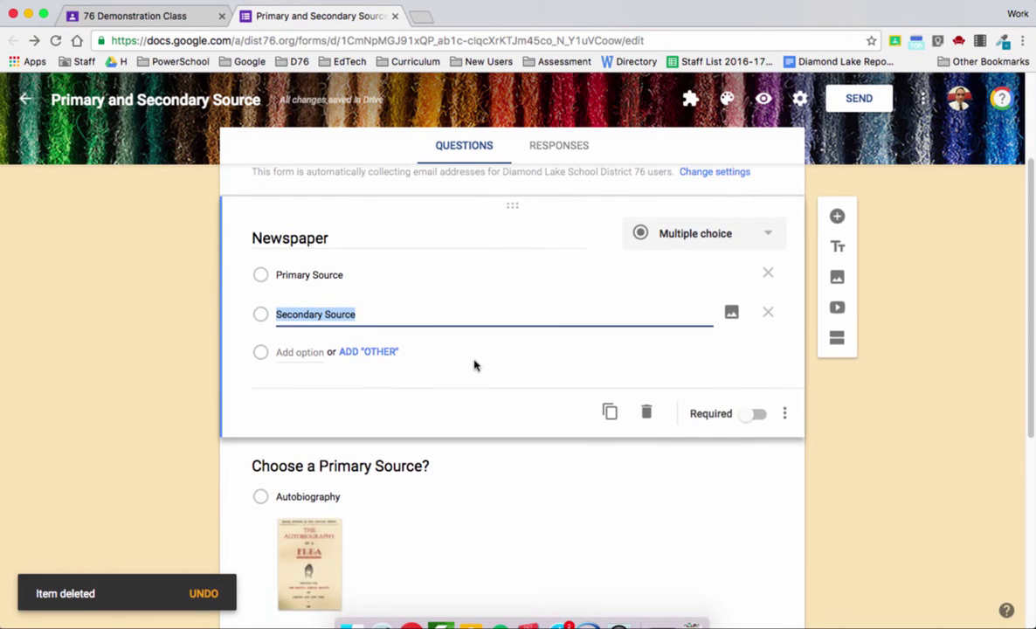
click(755, 414)
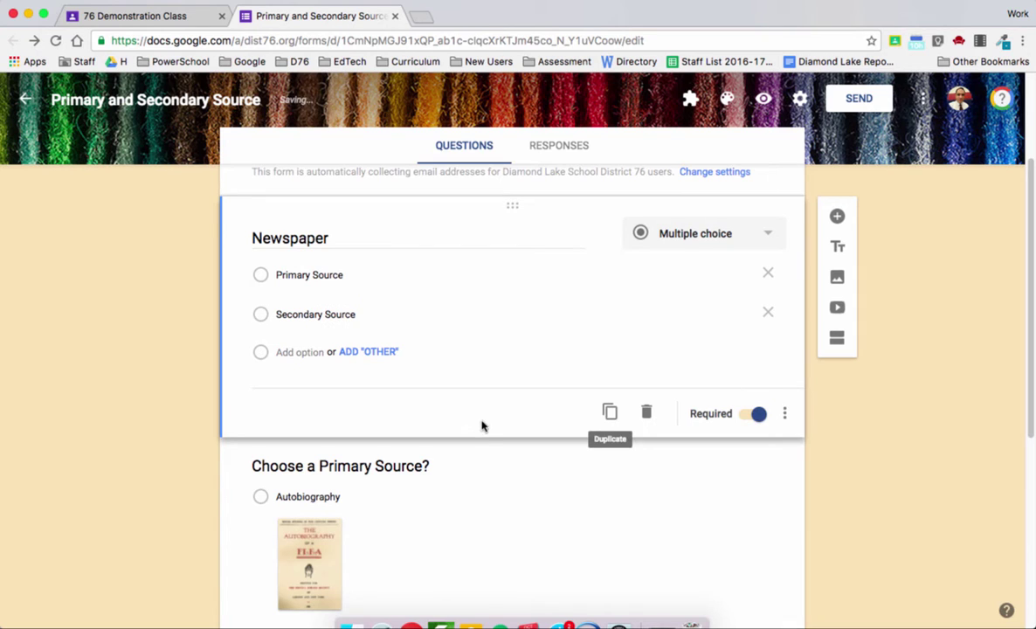
Start inserting an image for the Photograph option of the "Choose a Primary Source?" question.
scroll(402, 430, down, 1)
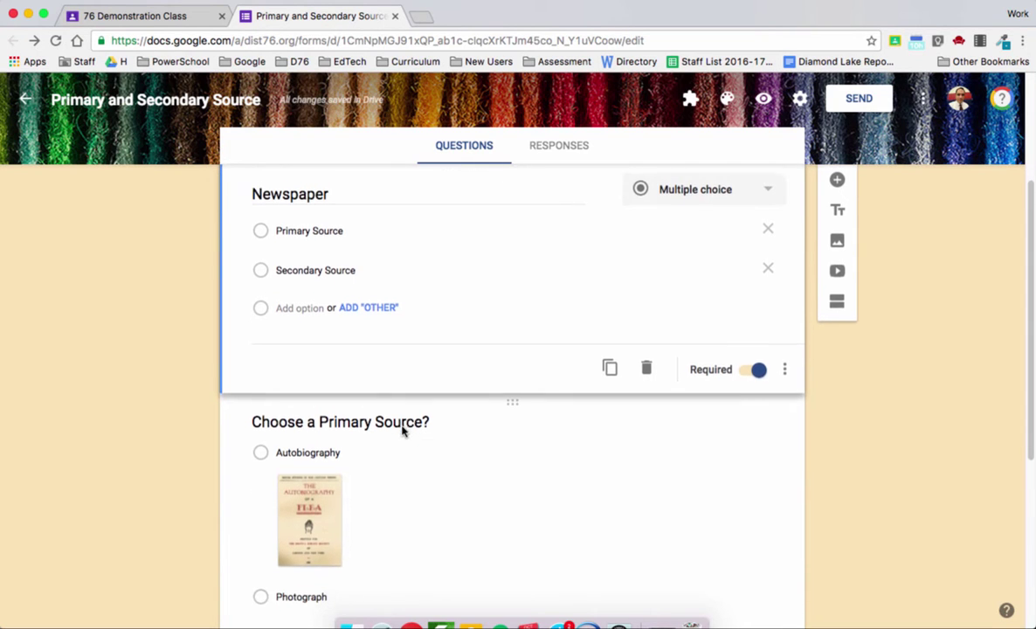
scroll(403, 430, down, 1)
scroll(402, 426, up, 1)
scroll(402, 426, down, 1)
scroll(402, 426, down, 1)
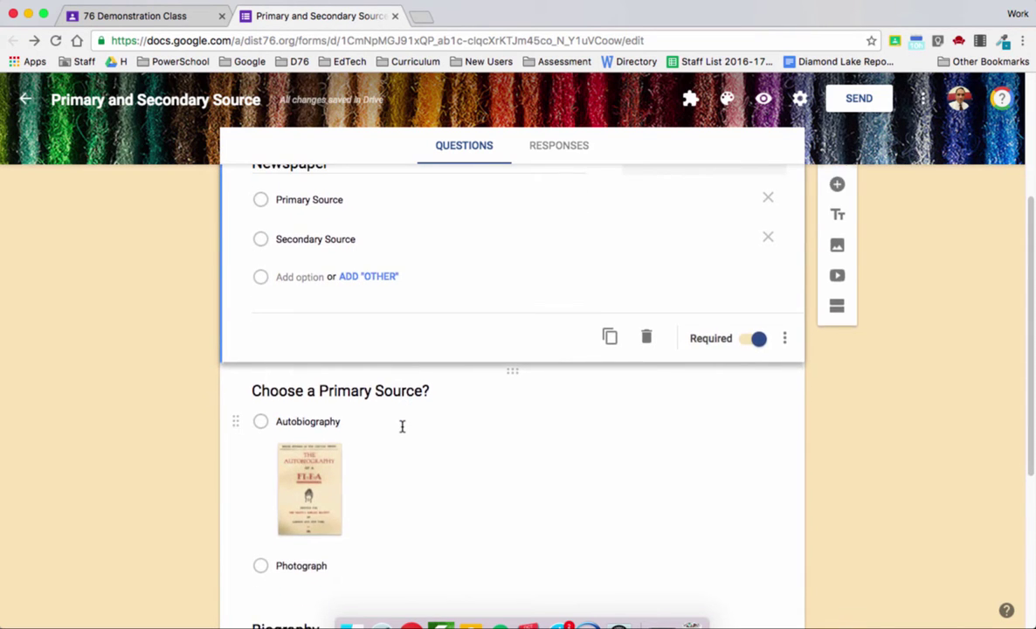
scroll(401, 426, up, 1)
scroll(401, 426, down, 3)
scroll(401, 430, down, 2)
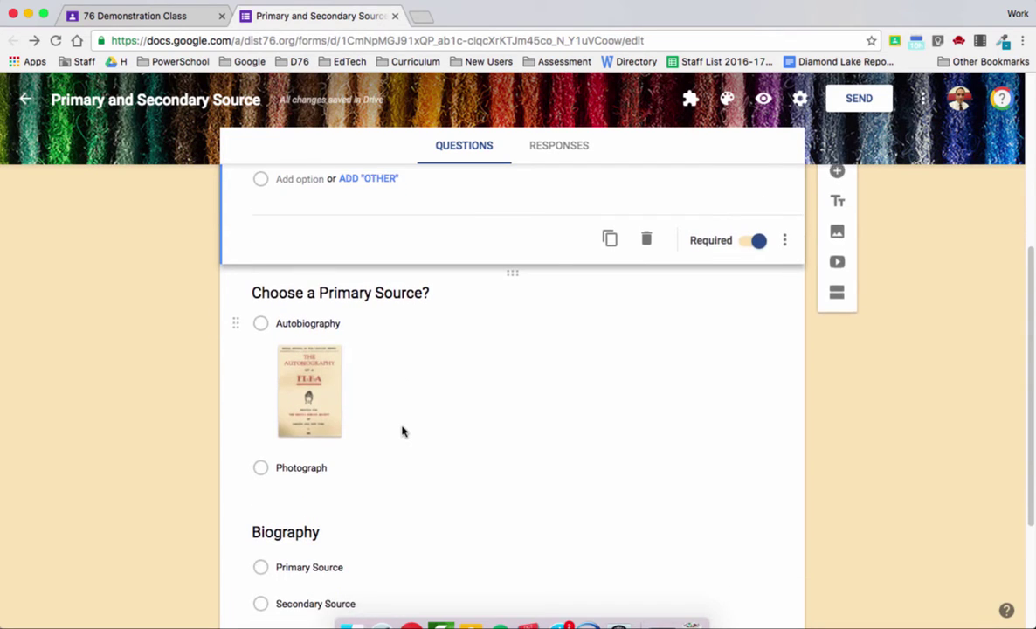
click(372, 462)
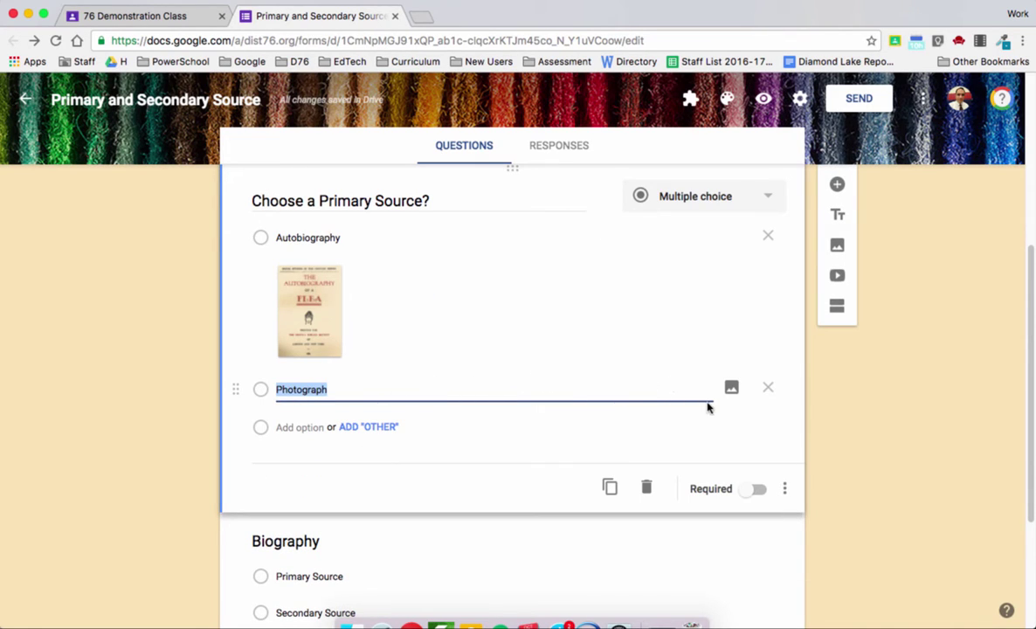
click(731, 387)
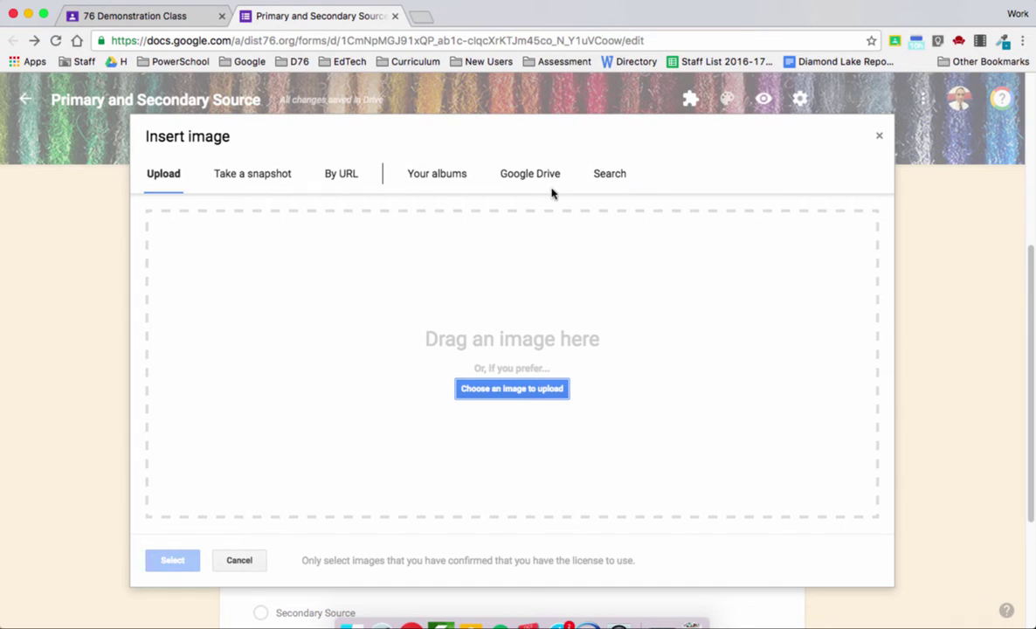
Search Google images for "lincoln" and insert the second portrait in the results into the Photograph option.
click(594, 184)
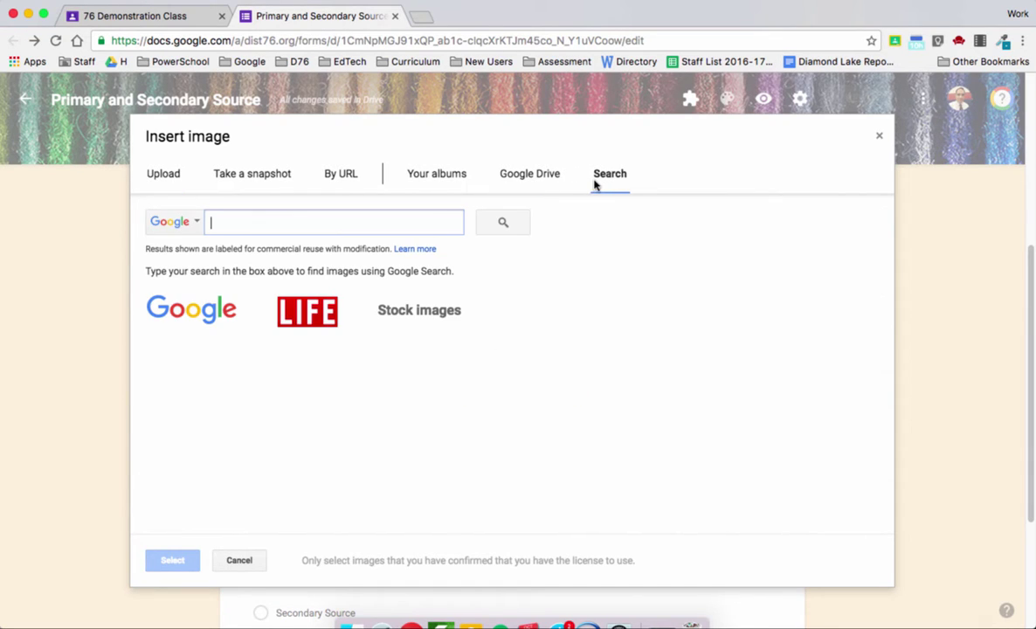
text(lincoln)
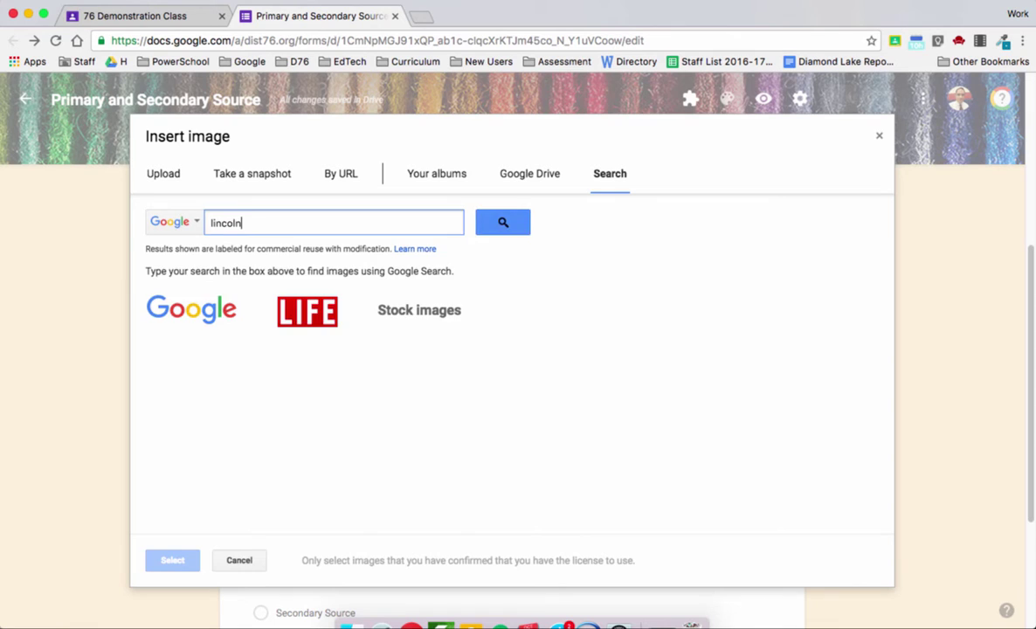
key(Return)
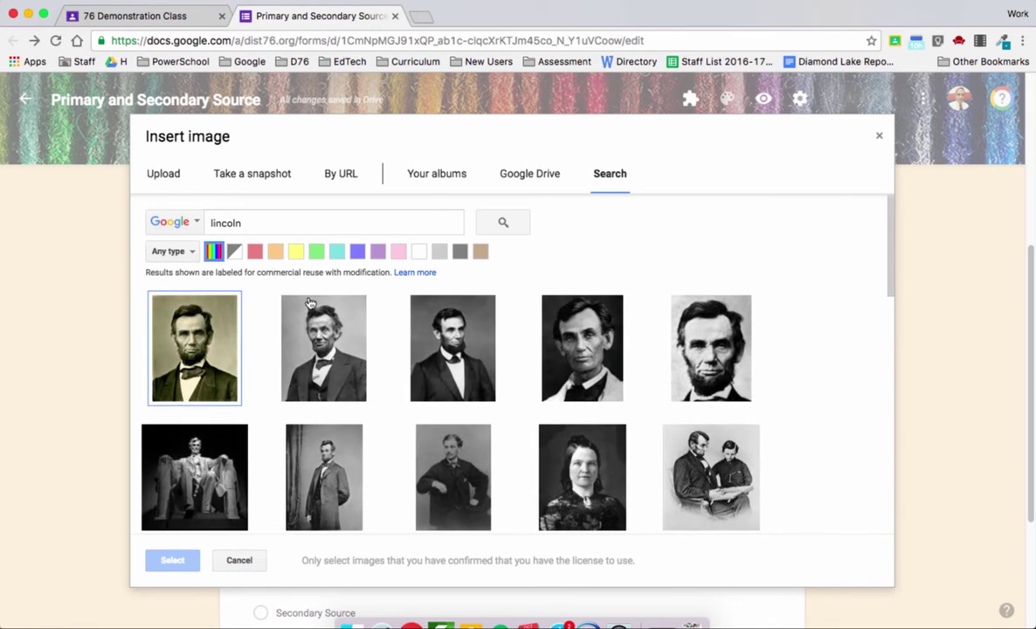
click(277, 336)
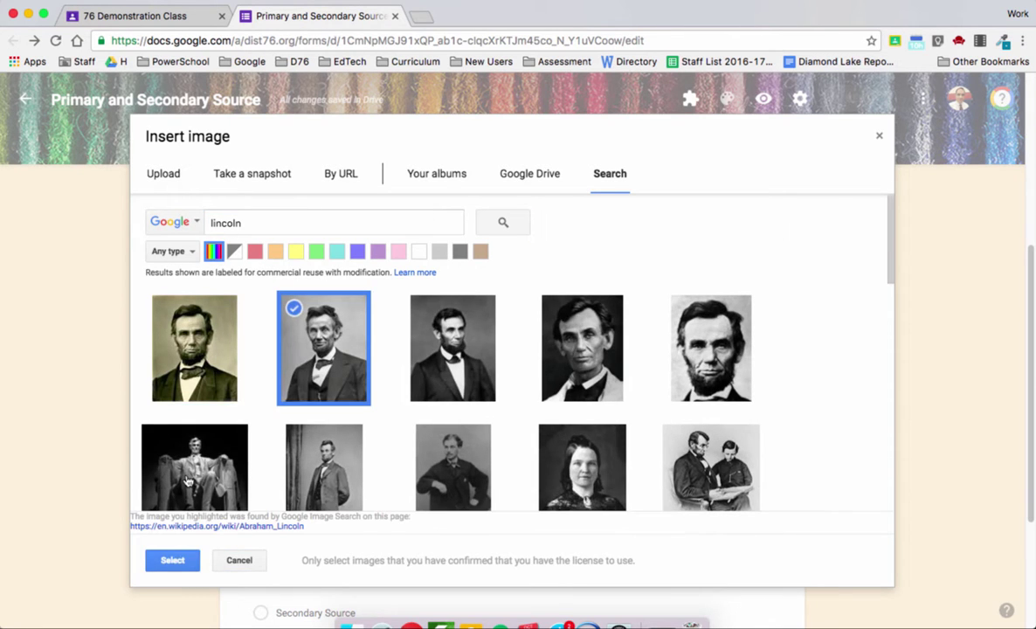
click(174, 560)
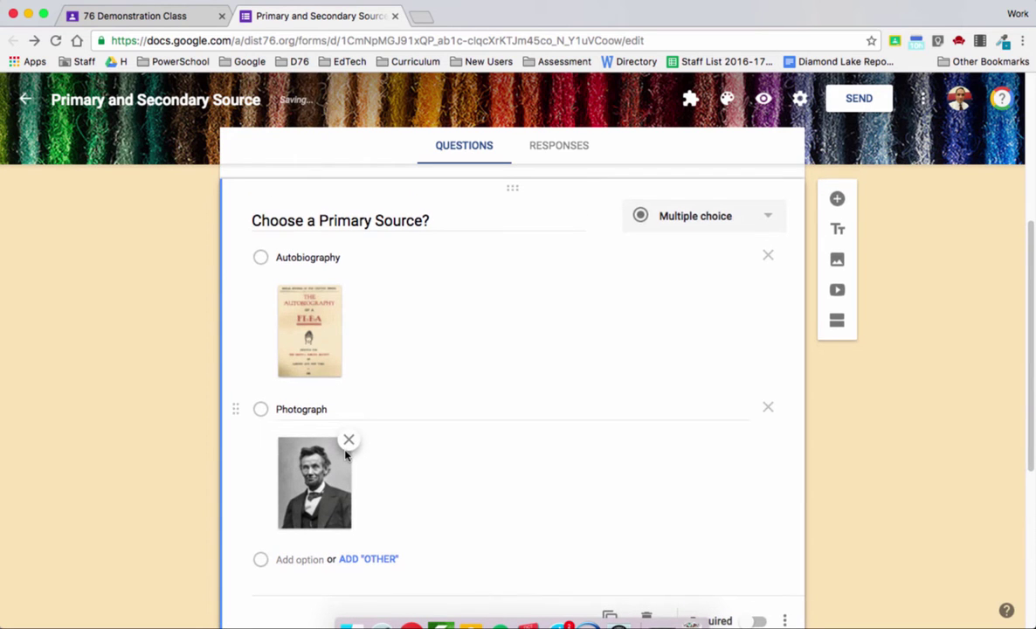
Preview the form, check how the required question and the image options look, and close the preview.
click(763, 99)
scroll(541, 314, down, 1)
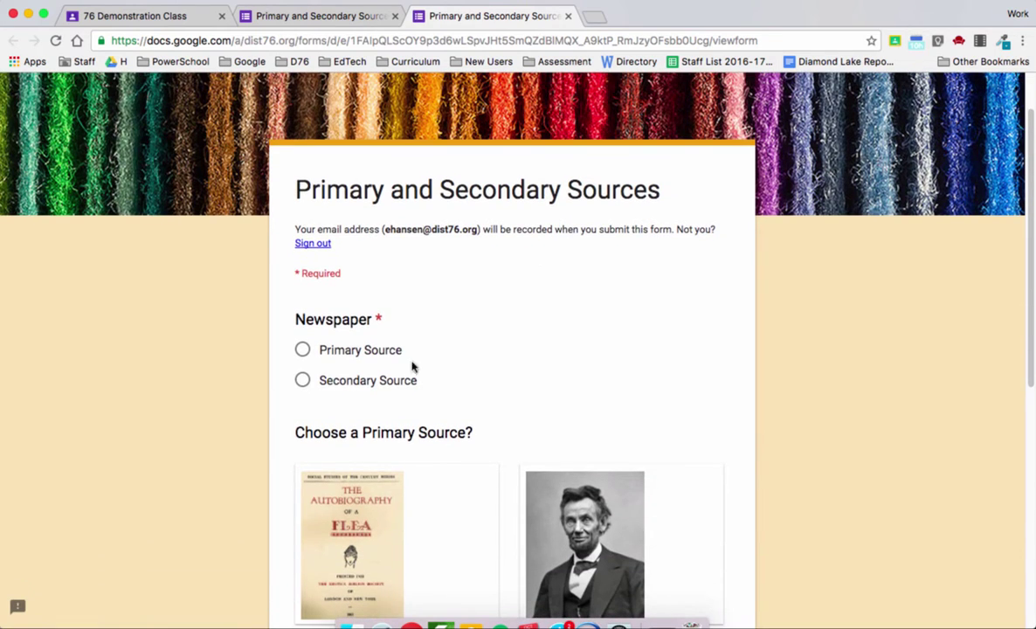
scroll(349, 314, down, 3)
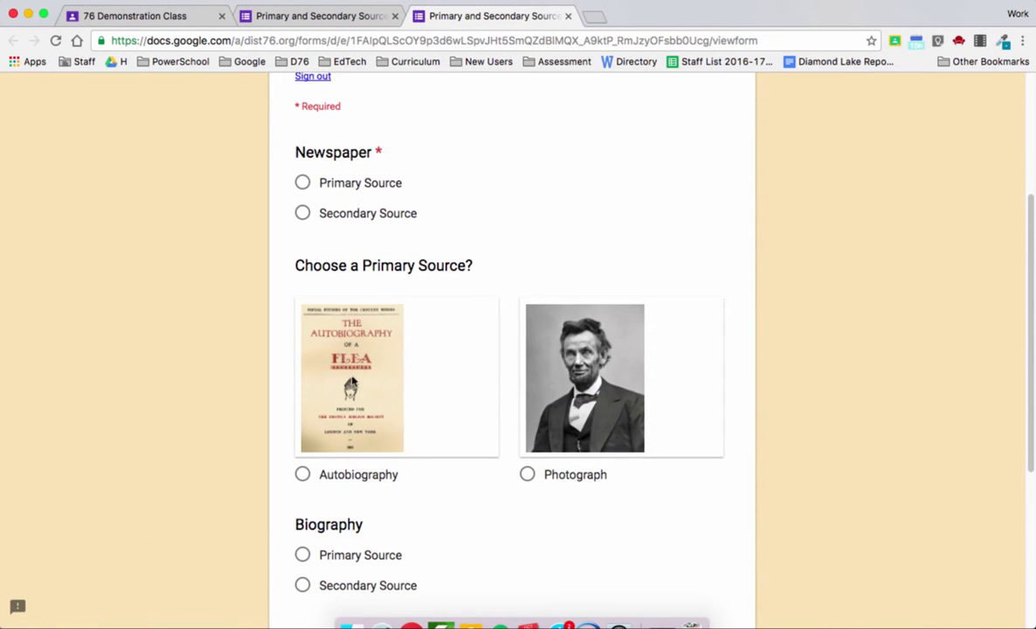
click(567, 16)
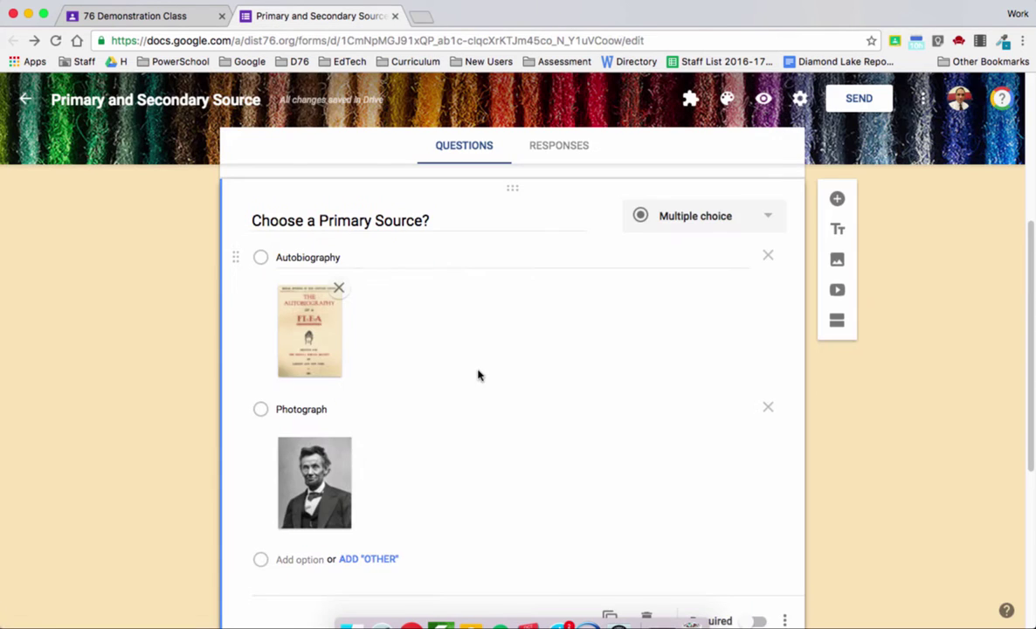
Turn on "Make this a quiz" in the form settings and save the settings.
scroll(477, 376, down, 7)
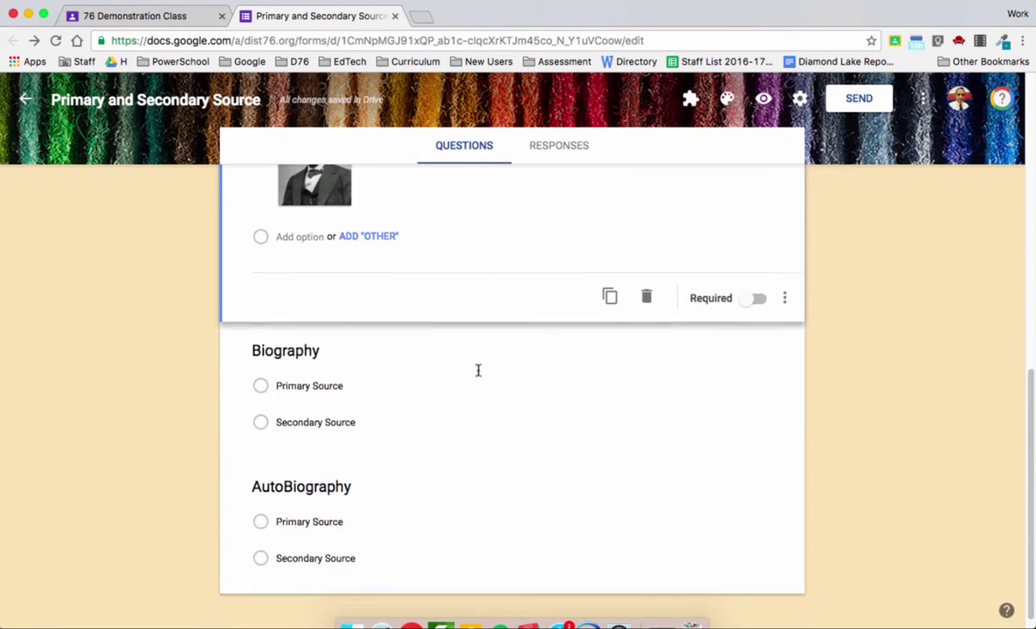
scroll(477, 371, up, 10)
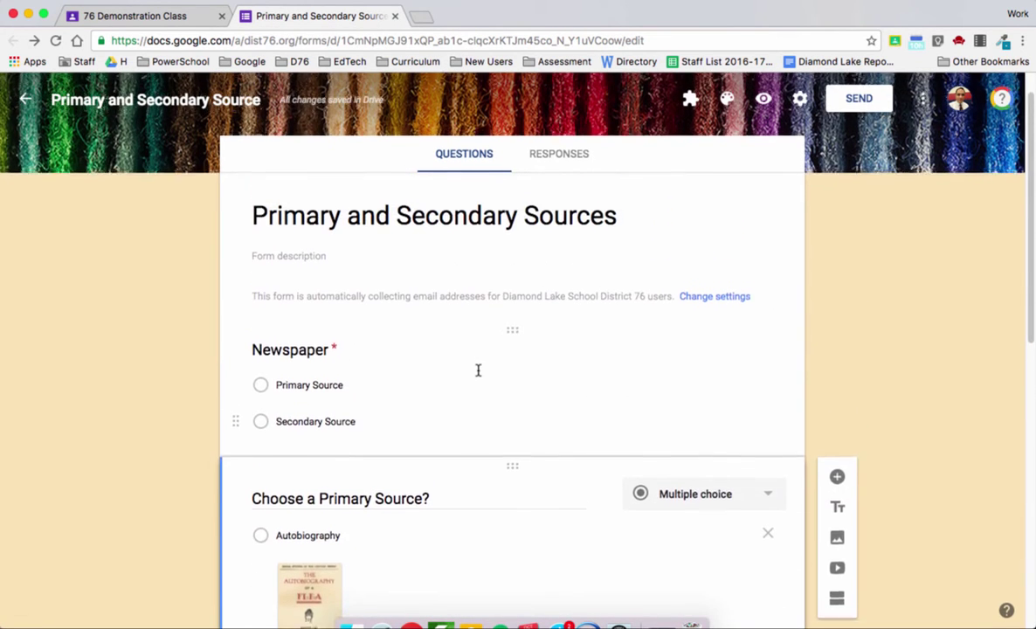
scroll(478, 370, up, 1)
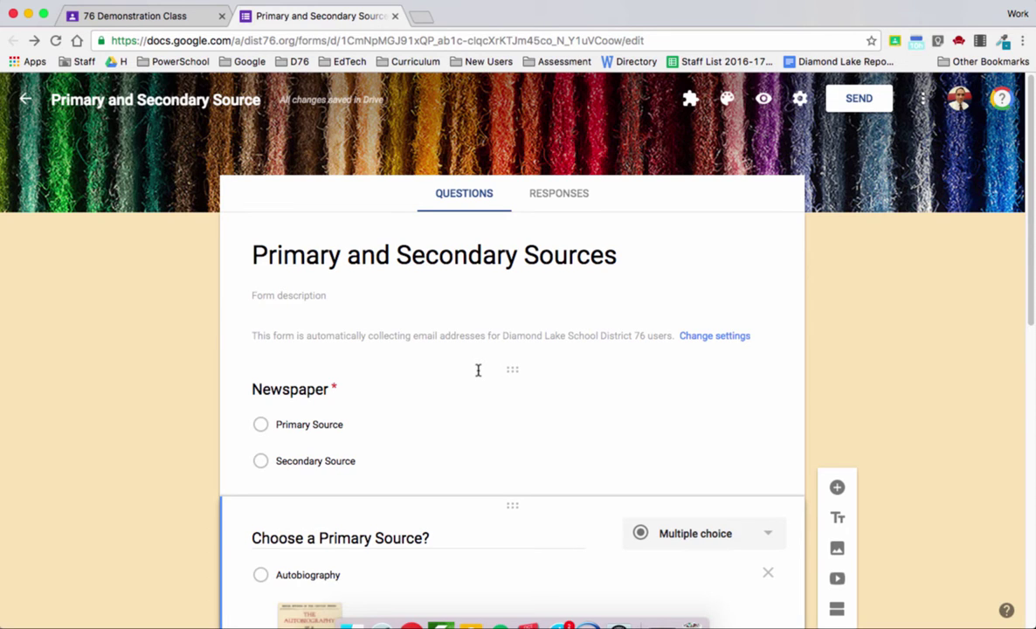
click(798, 100)
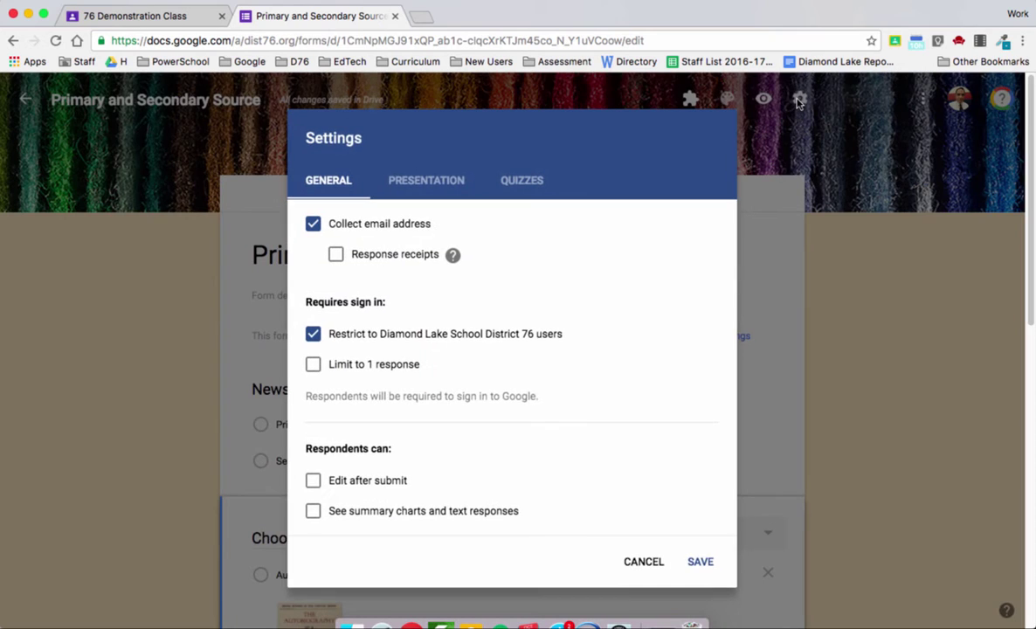
click(519, 183)
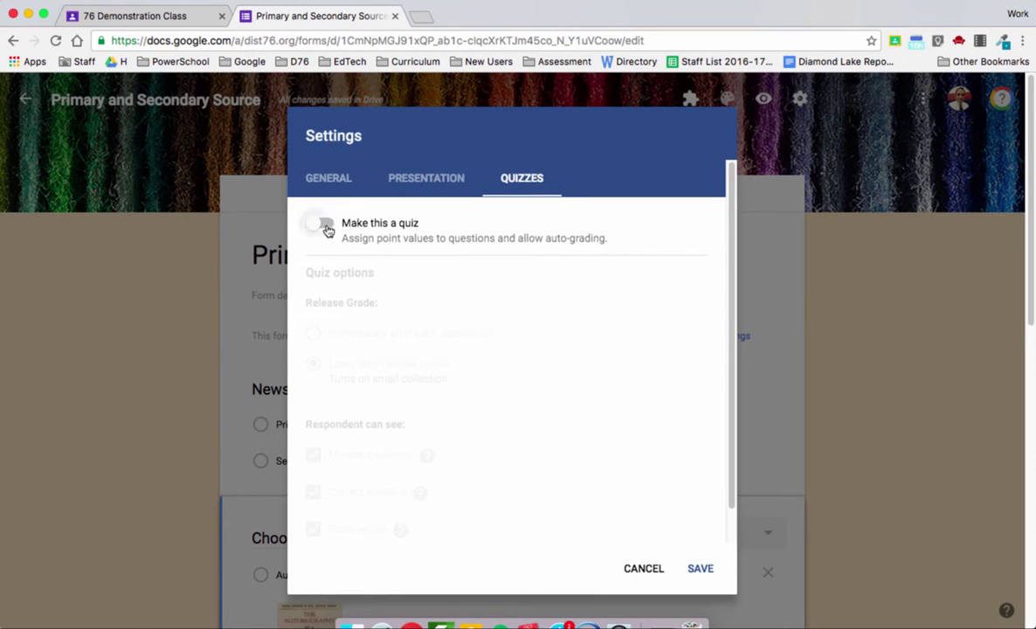
click(325, 225)
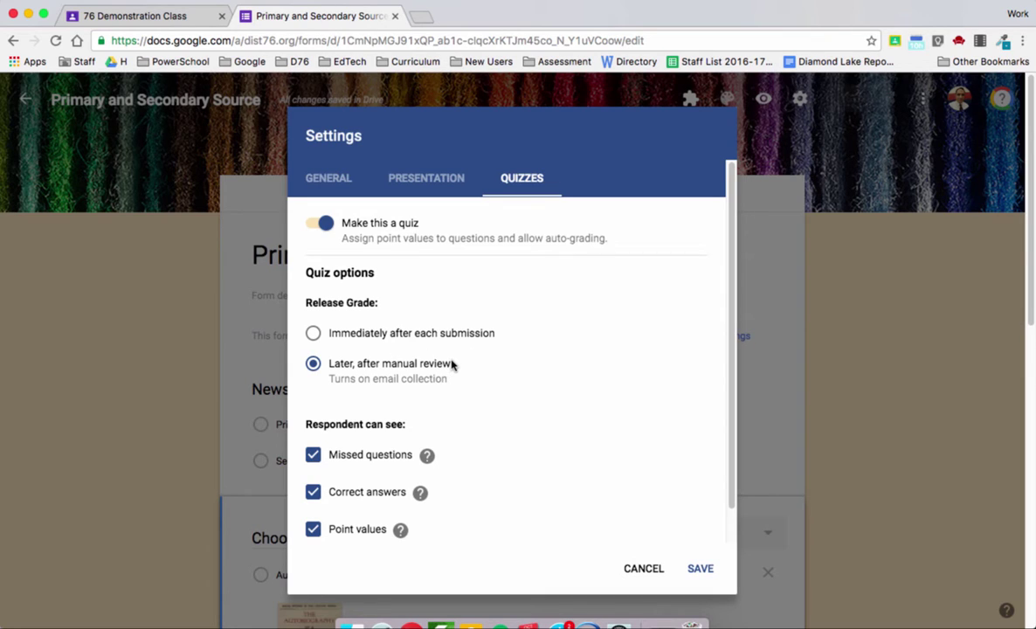
scroll(451, 364, down, 2)
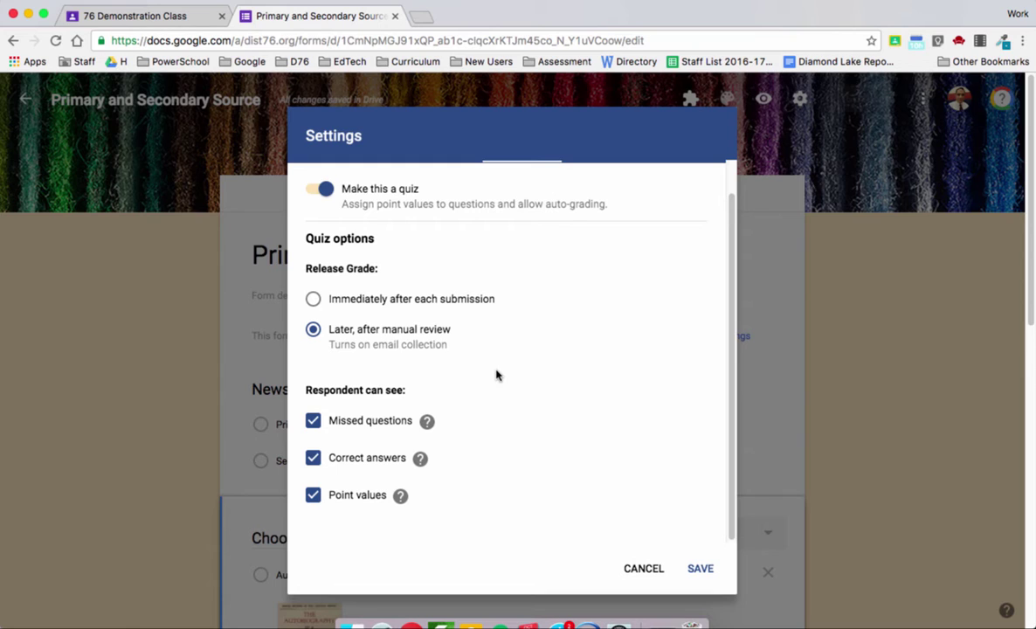
click(701, 569)
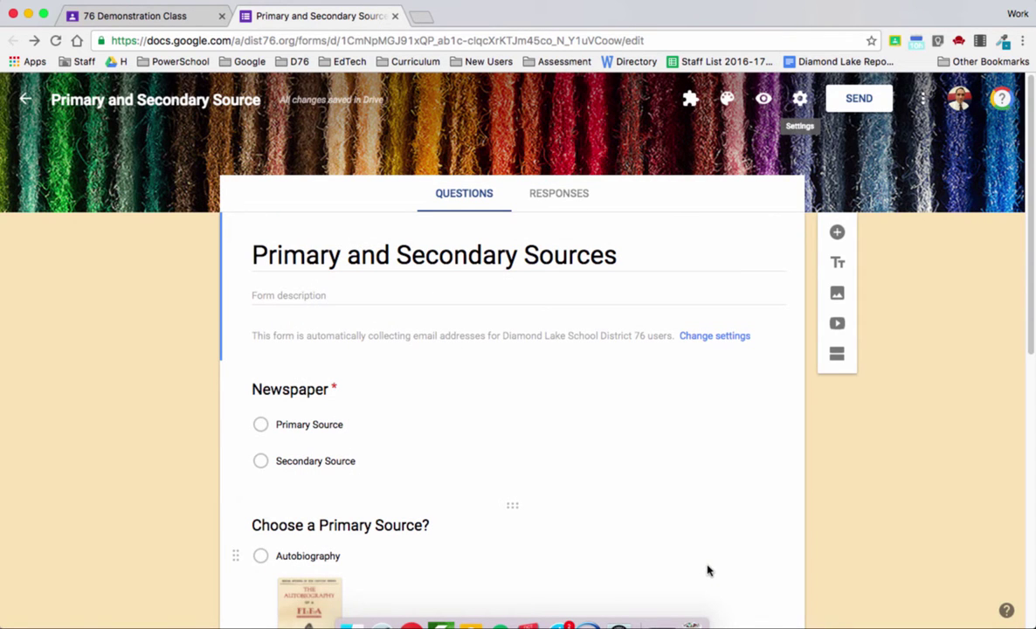
Set the Newspaper question's answer key to Secondary Source, worth 1 point.
click(422, 442)
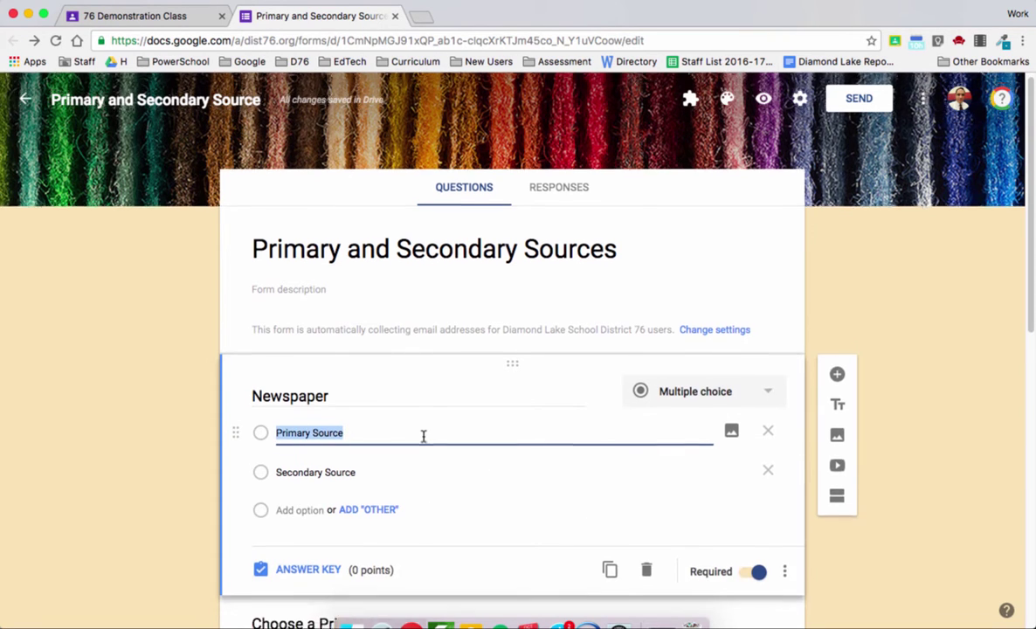
click(310, 531)
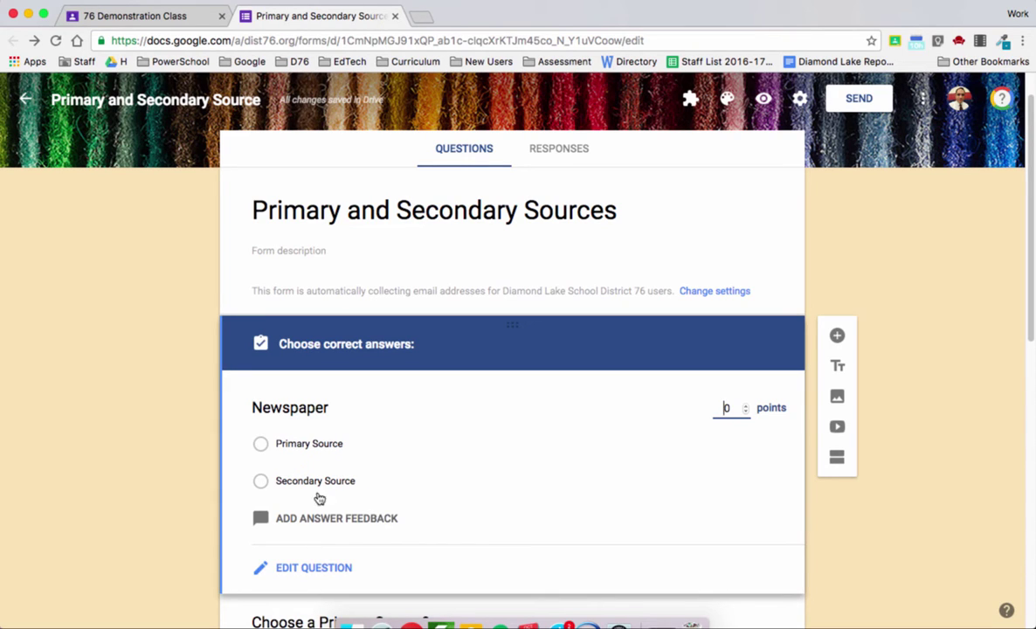
click(261, 481)
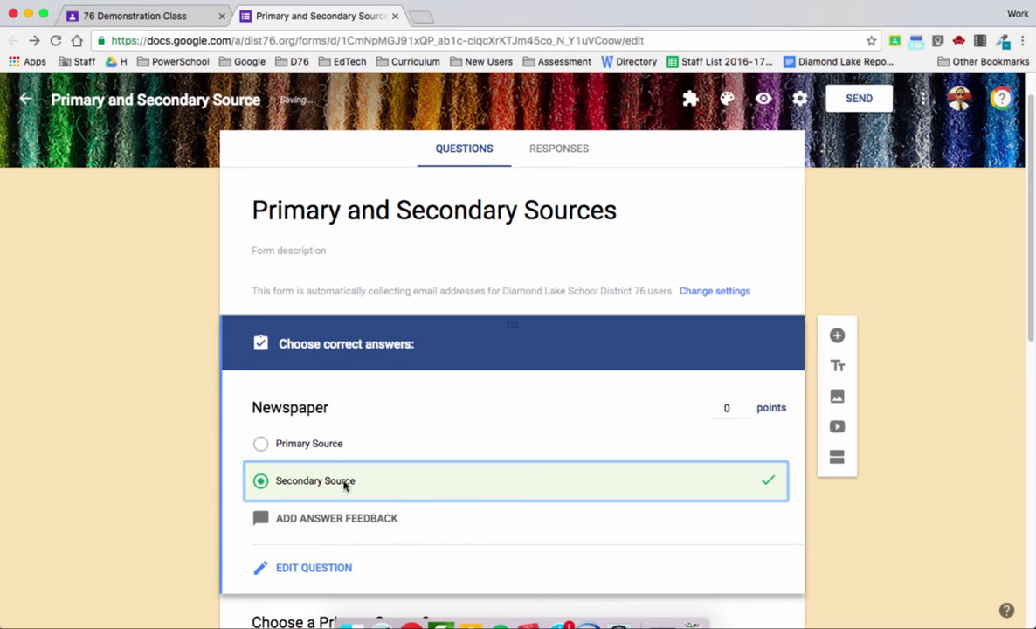
click(743, 407)
Complete the remaining answer keys, marking Photograph and Biography's Primary Source as correct, with 1 point for each remaining question.
scroll(613, 467, down, 5)
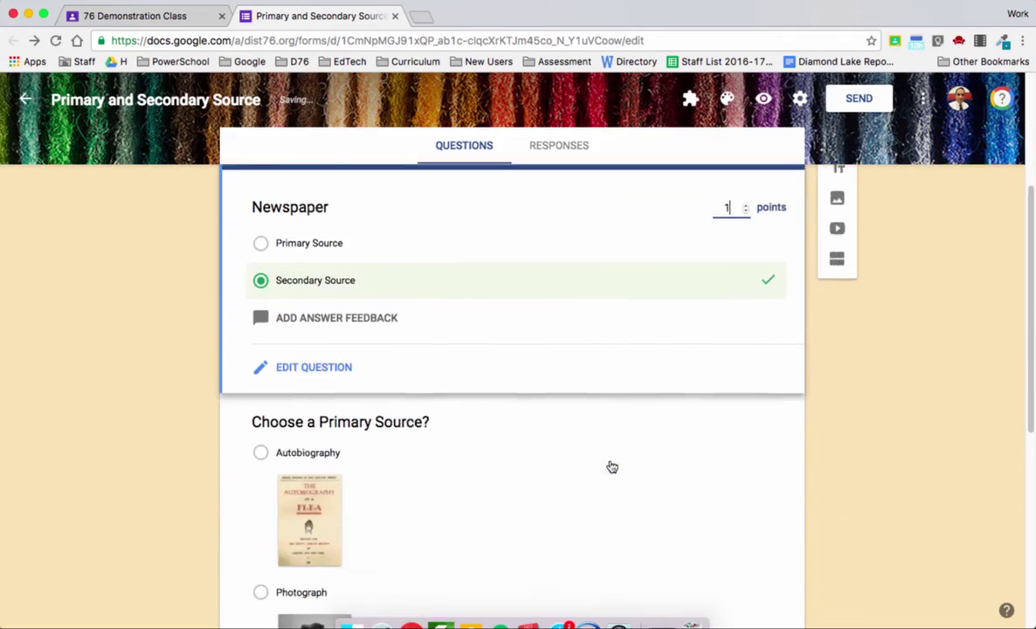
click(466, 476)
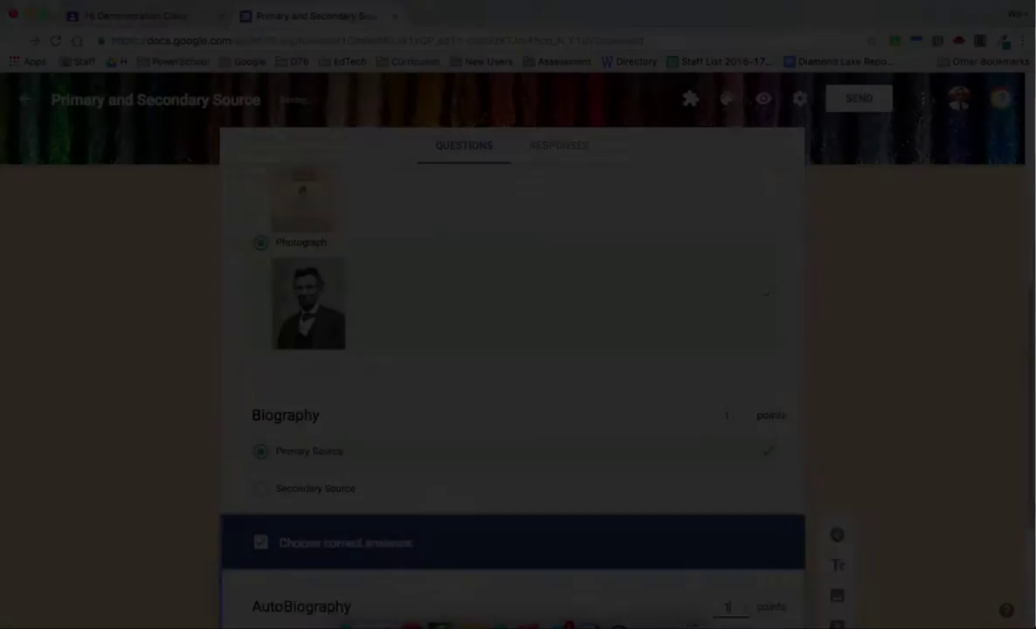
scroll(428, 530, up, 8)
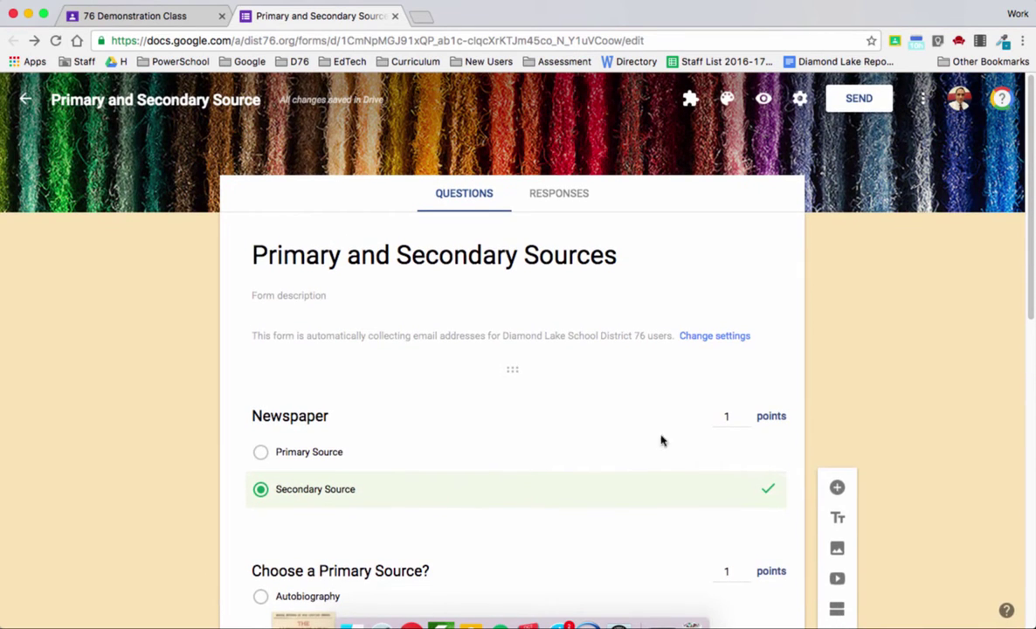
Review the answer keys and point values of all the quiz questions.
scroll(716, 417, down, 5)
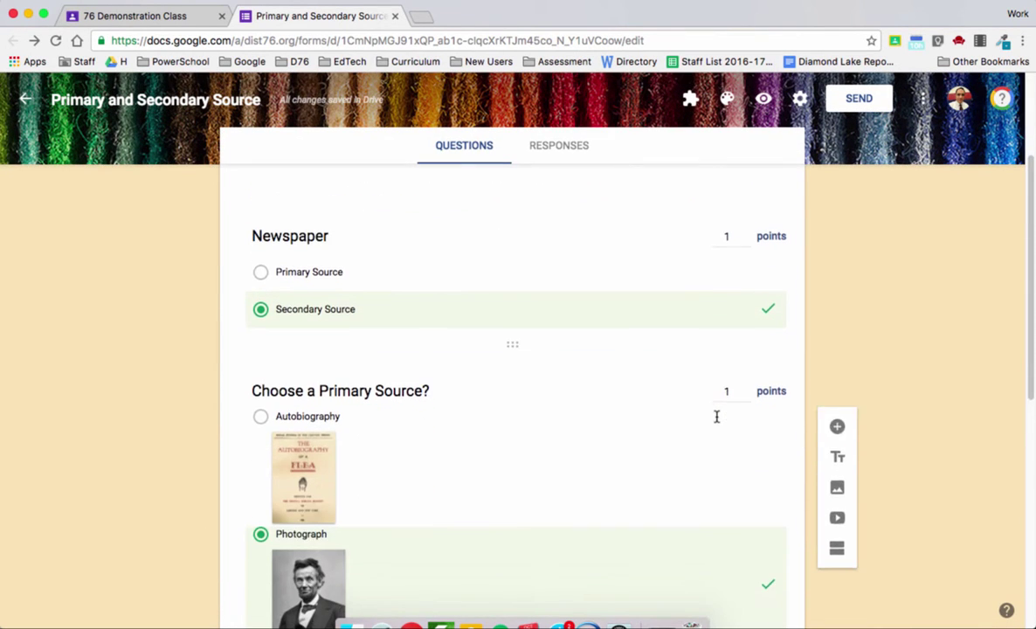
scroll(711, 432, down, 4)
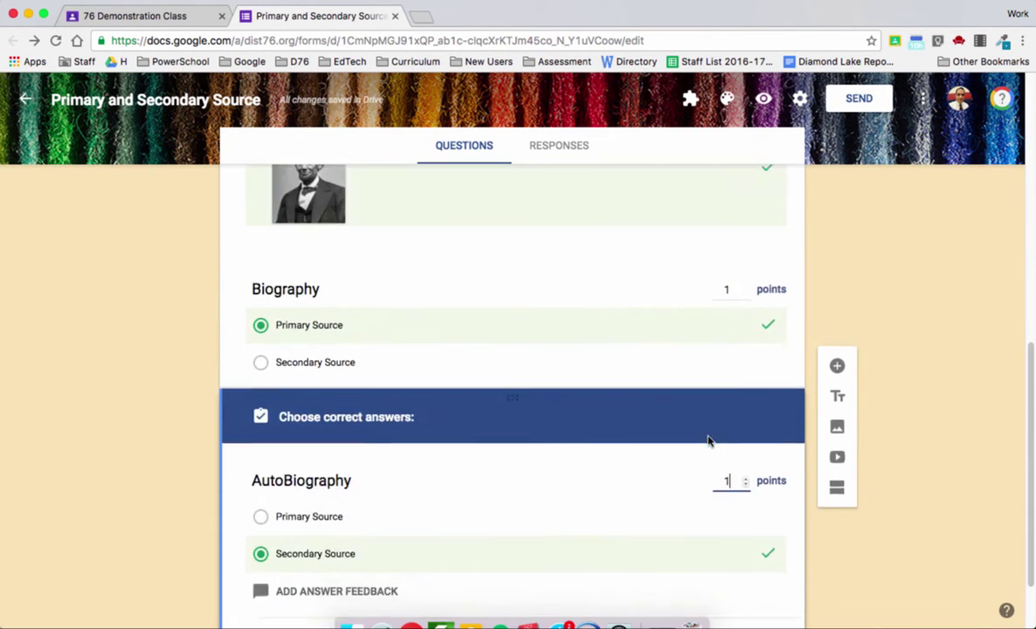
scroll(709, 441, up, 3)
scroll(708, 441, up, 10)
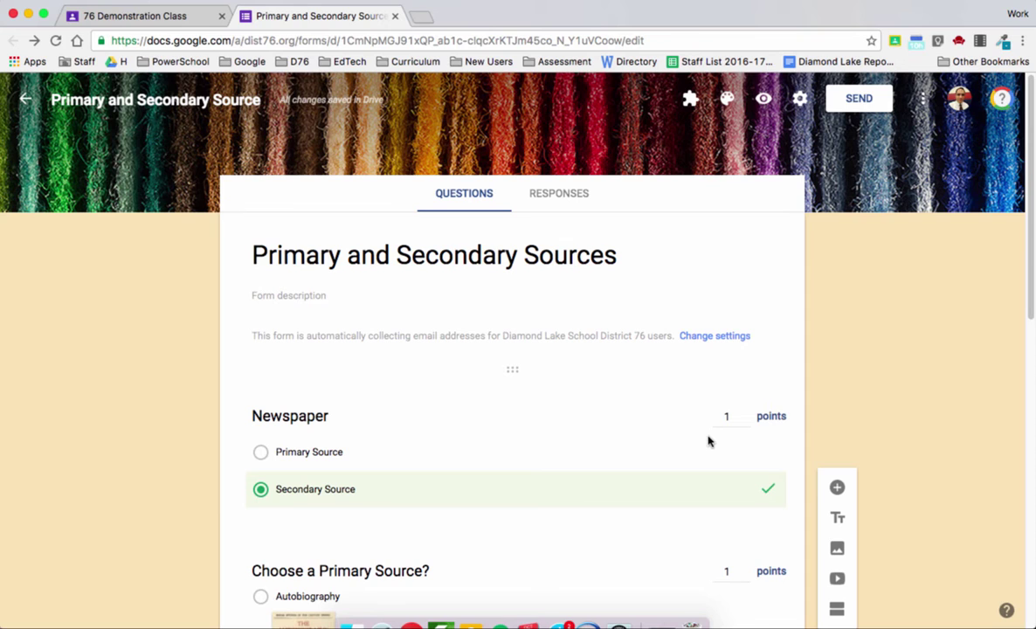
Switch to the 76 Demonstration Class in Google Classroom and create an assignment titled "Primary and Secondary Source Assessment".
click(182, 20)
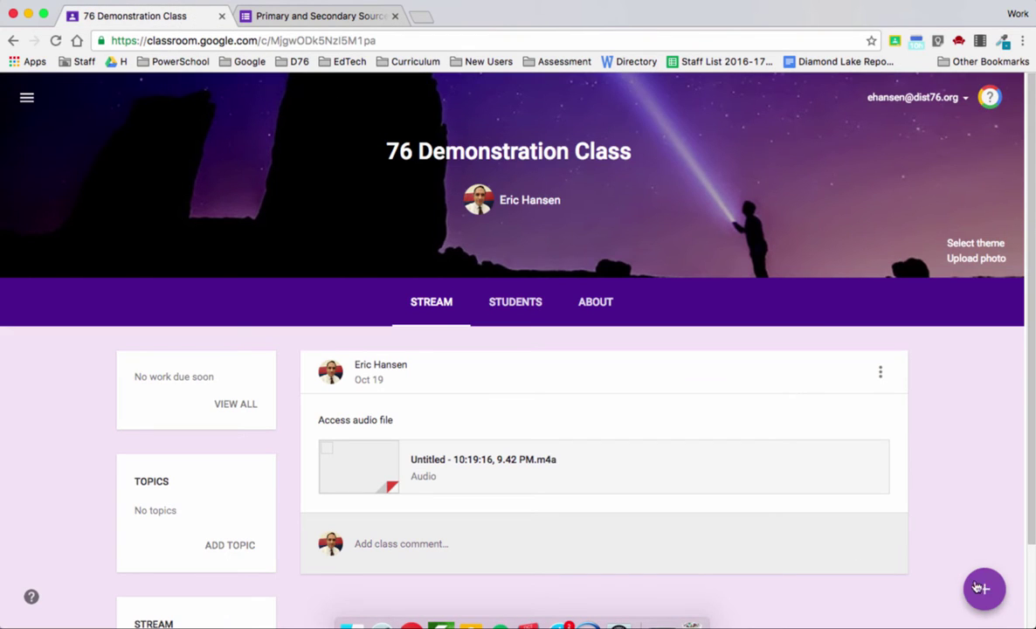
mouse_move(982, 590)
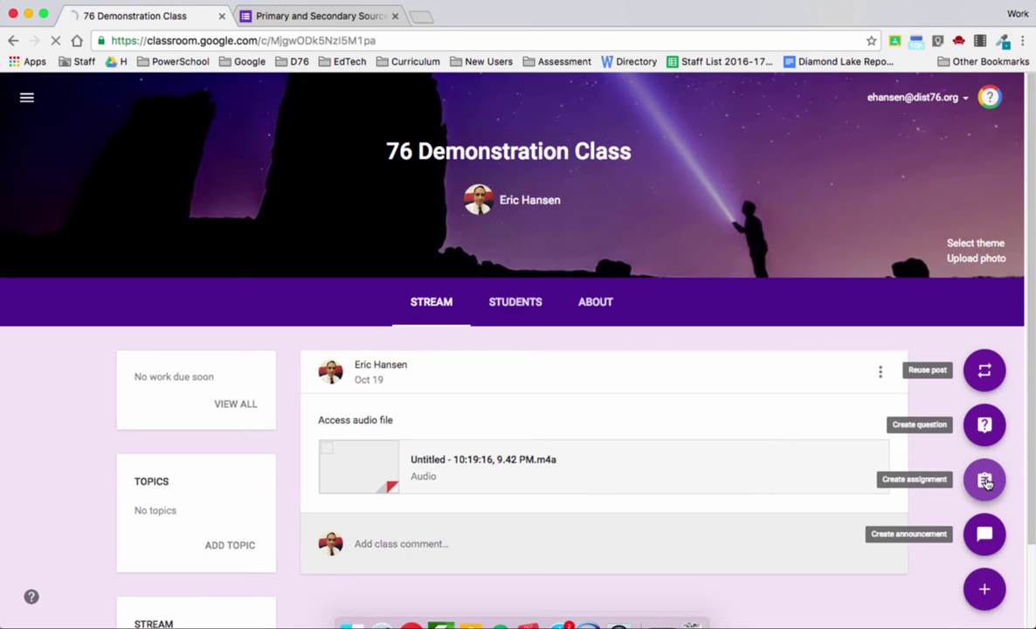
click(984, 480)
click(612, 344)
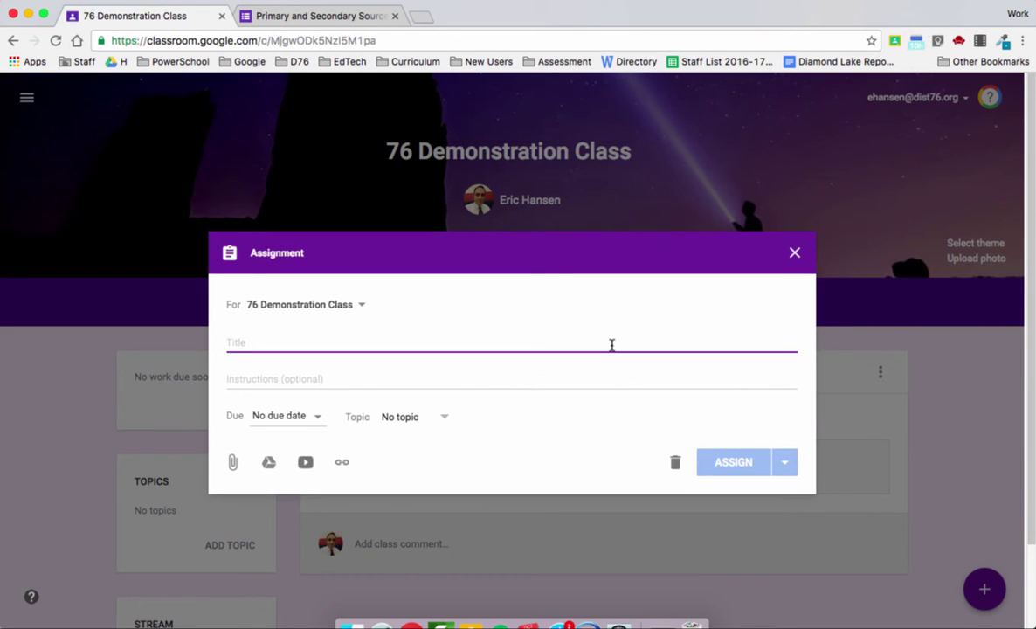
text(Pri)
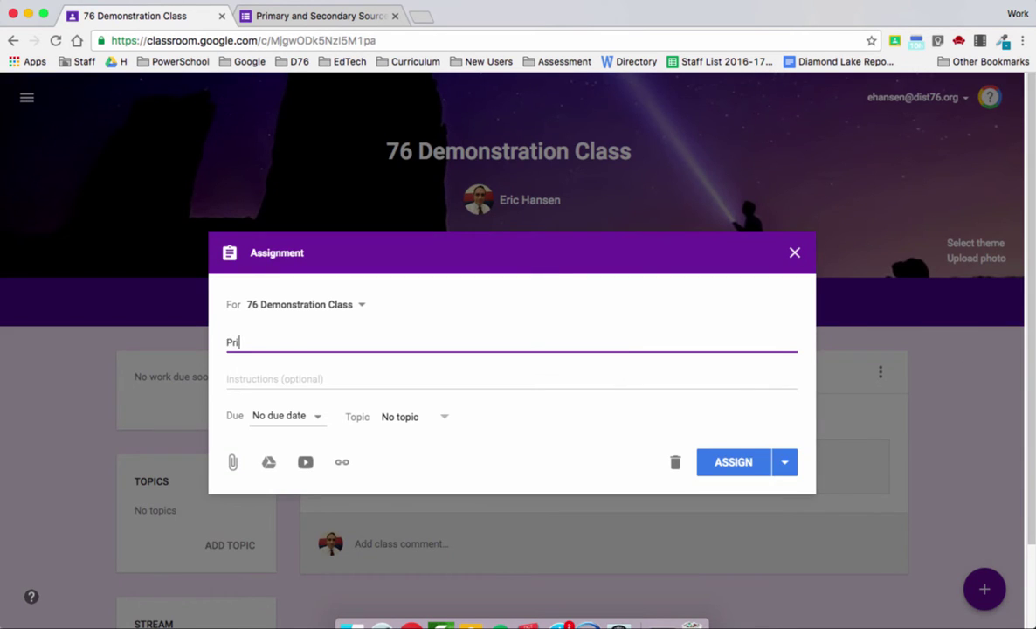
text(mary An)
key(BackSpace)
key(BackSpace)
text(and Secondary Ass)
key(BackSpace)
key(BackSpace)
key(BackSpace)
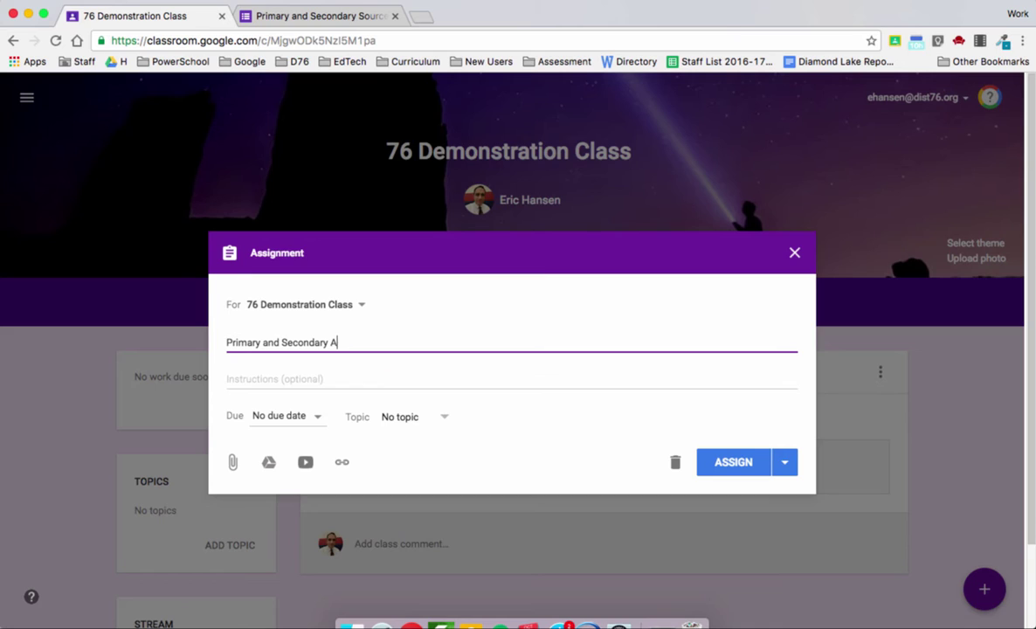
text(Source Assissment)
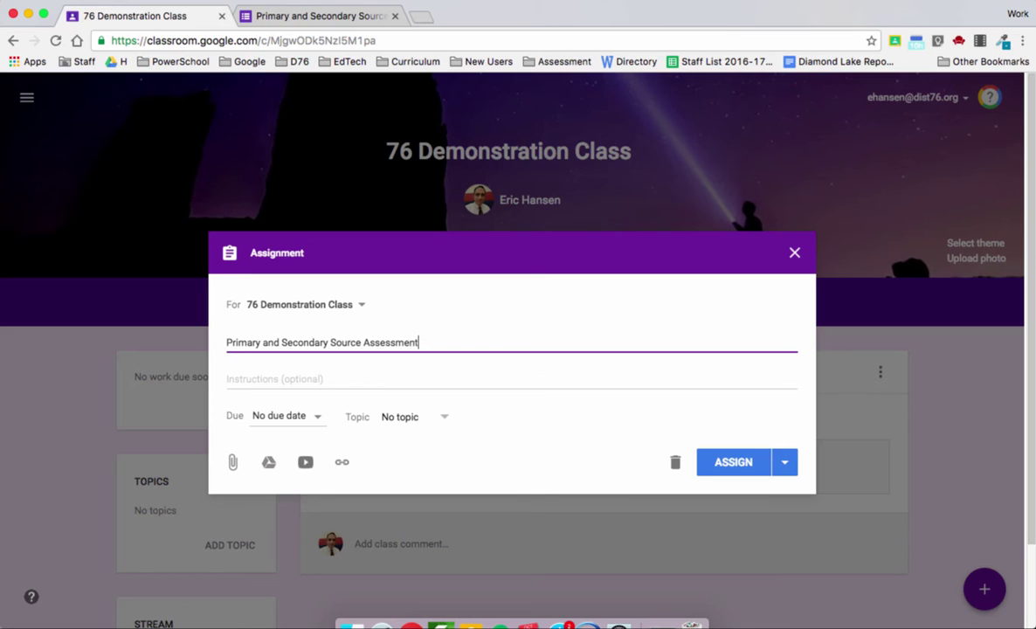
Attach the Primary and Secondary Source form from Google Drive, check the posting options, and assign it immediately to the class.
click(268, 464)
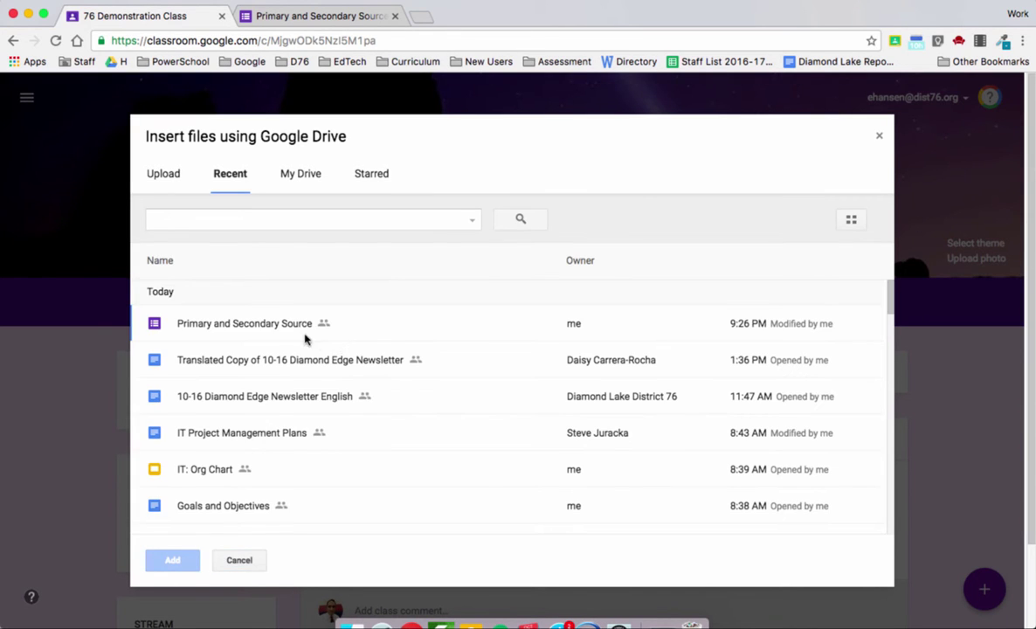
click(263, 326)
click(173, 559)
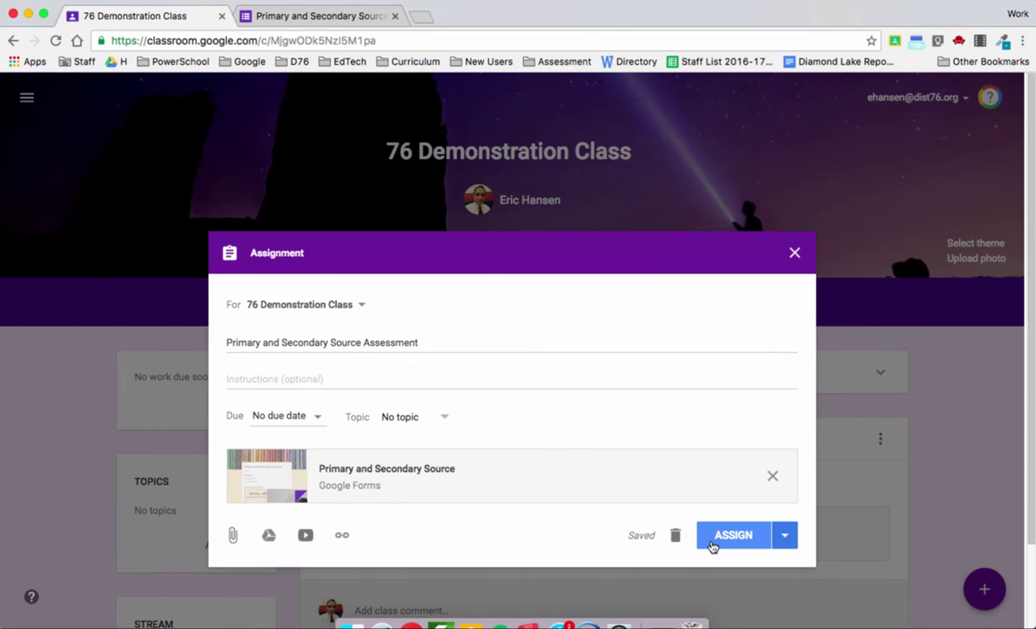
click(785, 536)
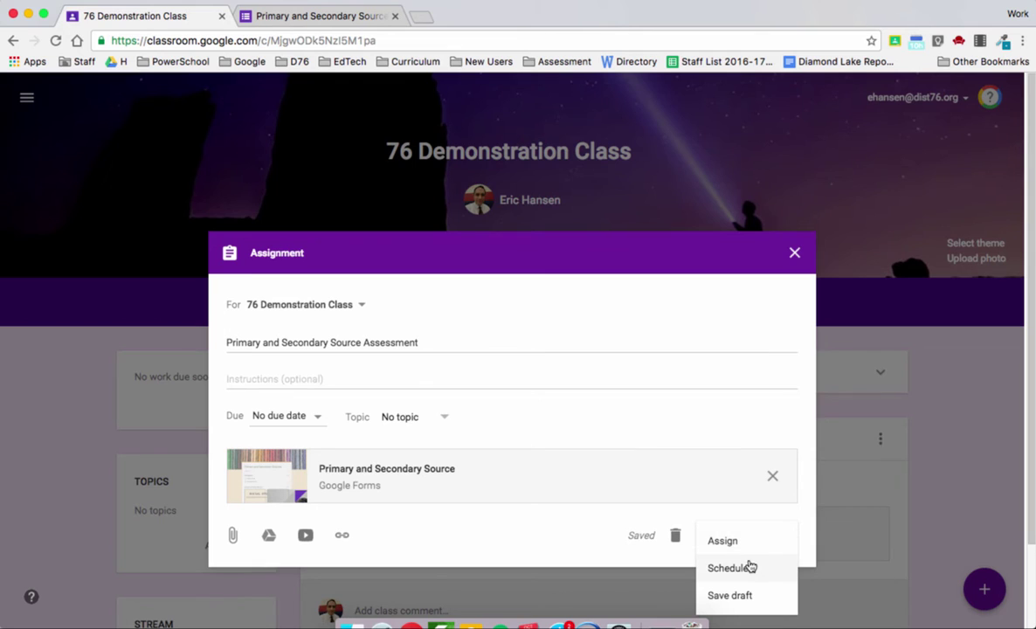
click(579, 550)
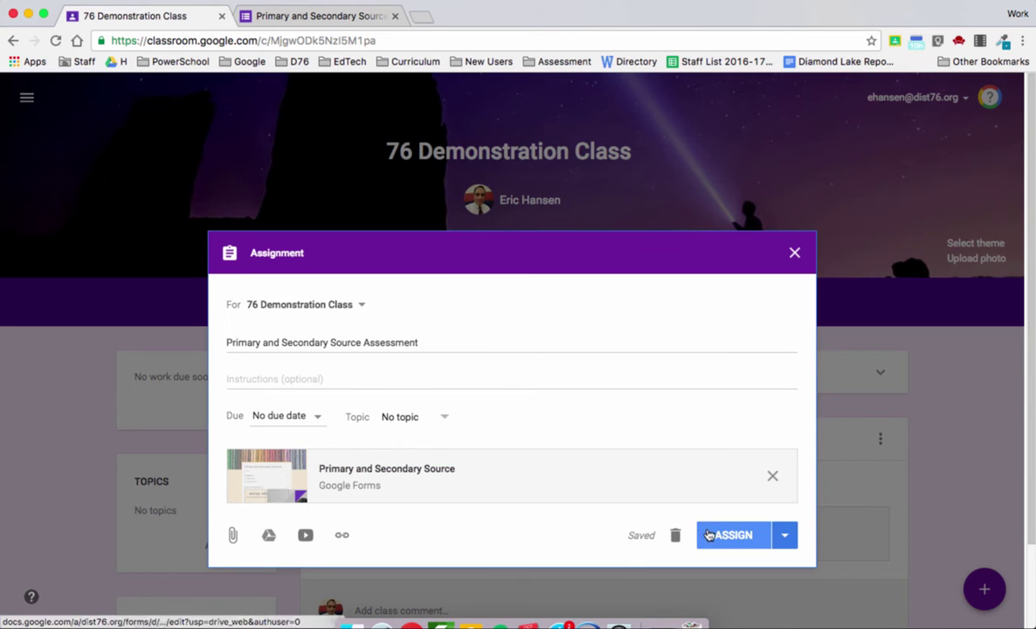
click(710, 535)
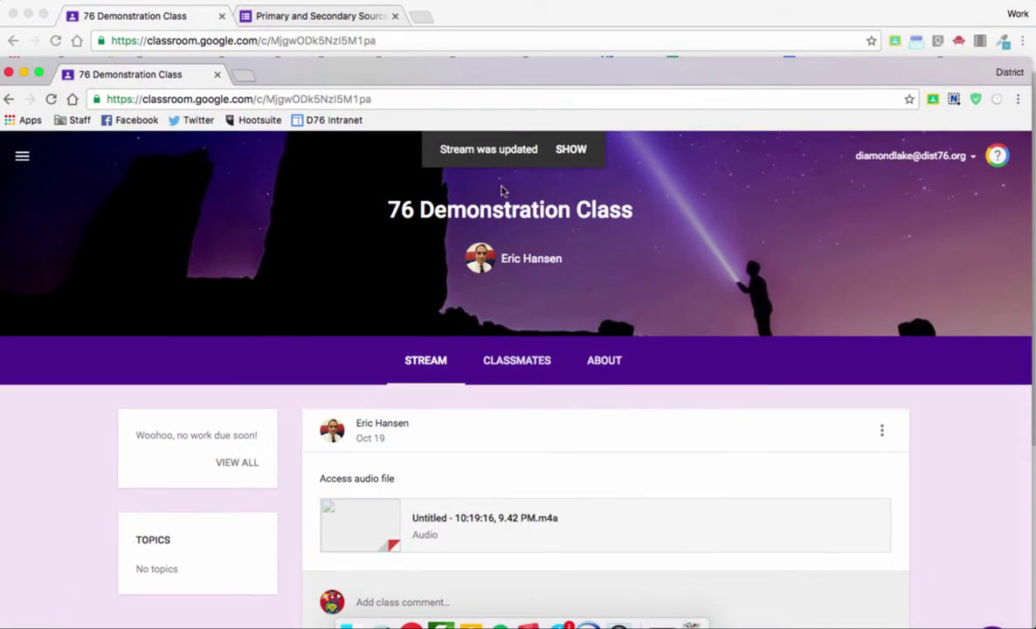
From the student's updated class stream, open the Primary and Secondary Source Assessment assignment and its attached form.
click(566, 150)
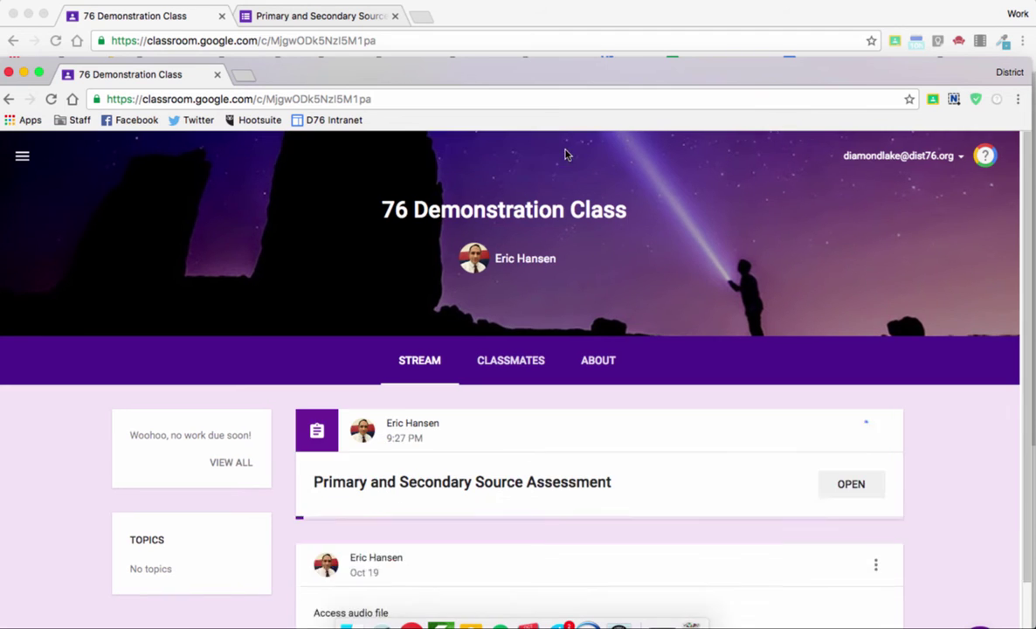
scroll(599, 358, down, 2)
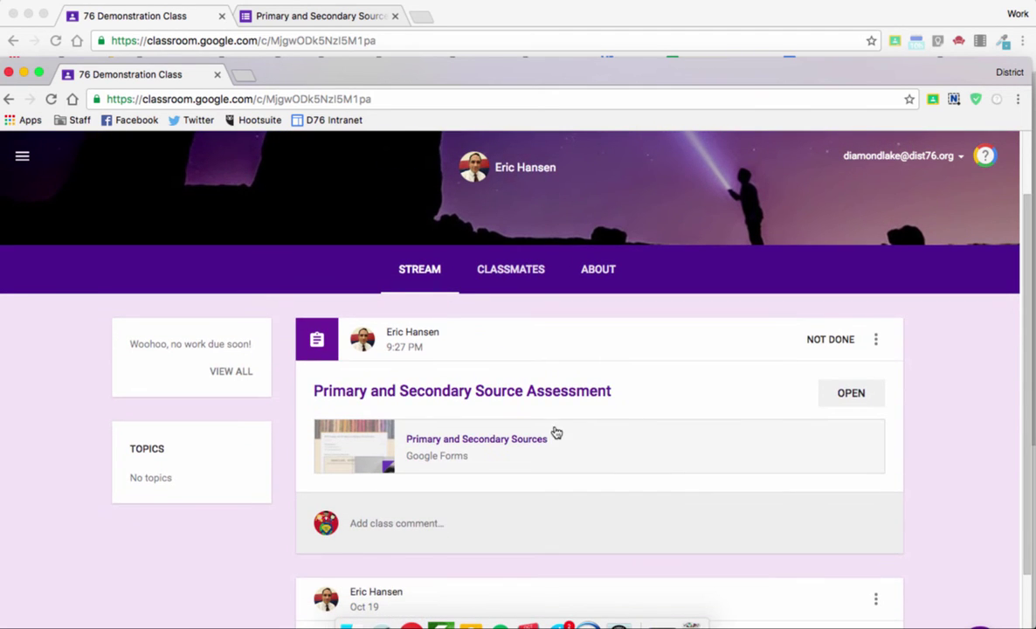
click(849, 393)
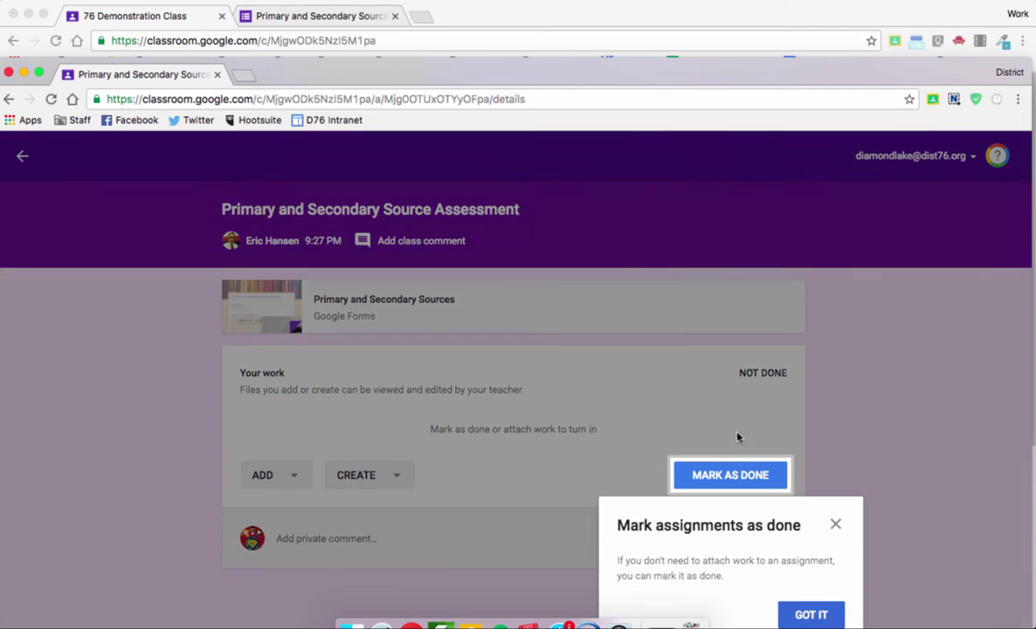
click(809, 614)
click(359, 298)
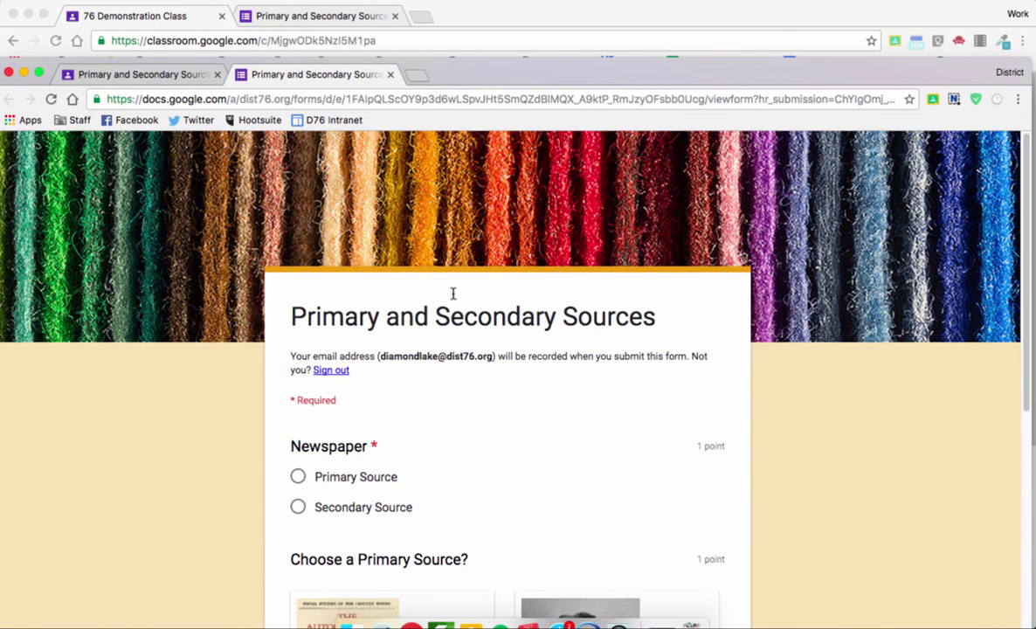
Submit the quiz with Secondary Source for Newspaper, Photograph as primary source, Secondary Source for Biography and Primary Source for AutoBiography.
scroll(453, 293, down, 3)
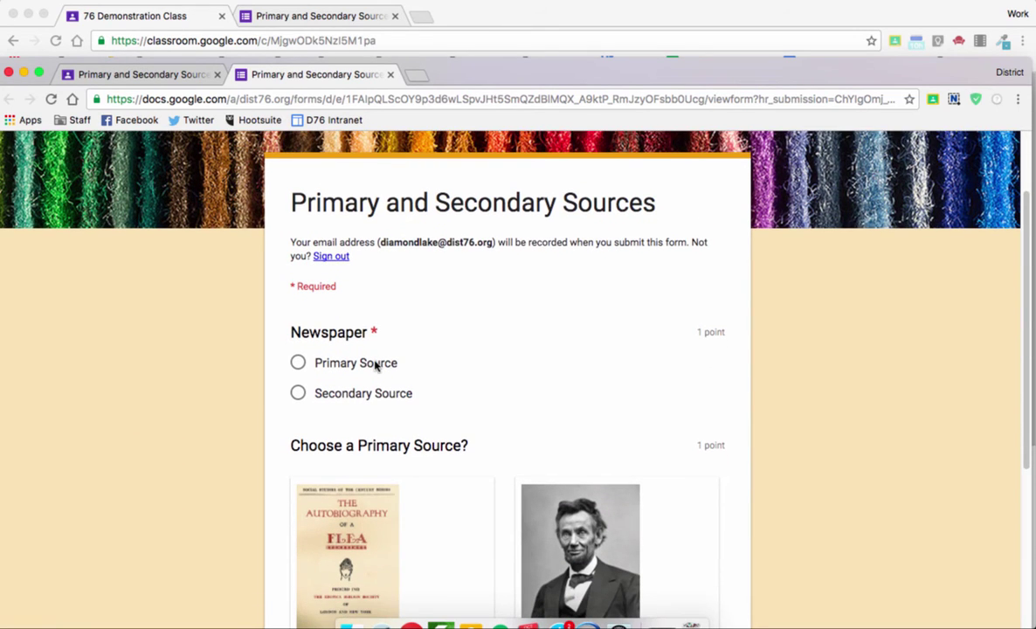
scroll(375, 365, down, 1)
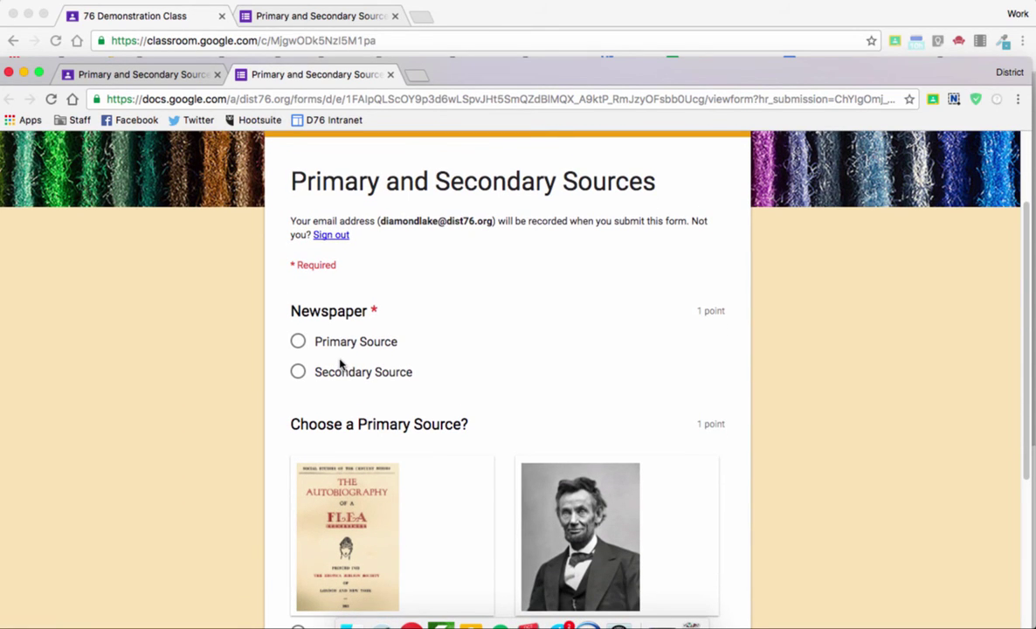
click(299, 373)
scroll(337, 375, down, 5)
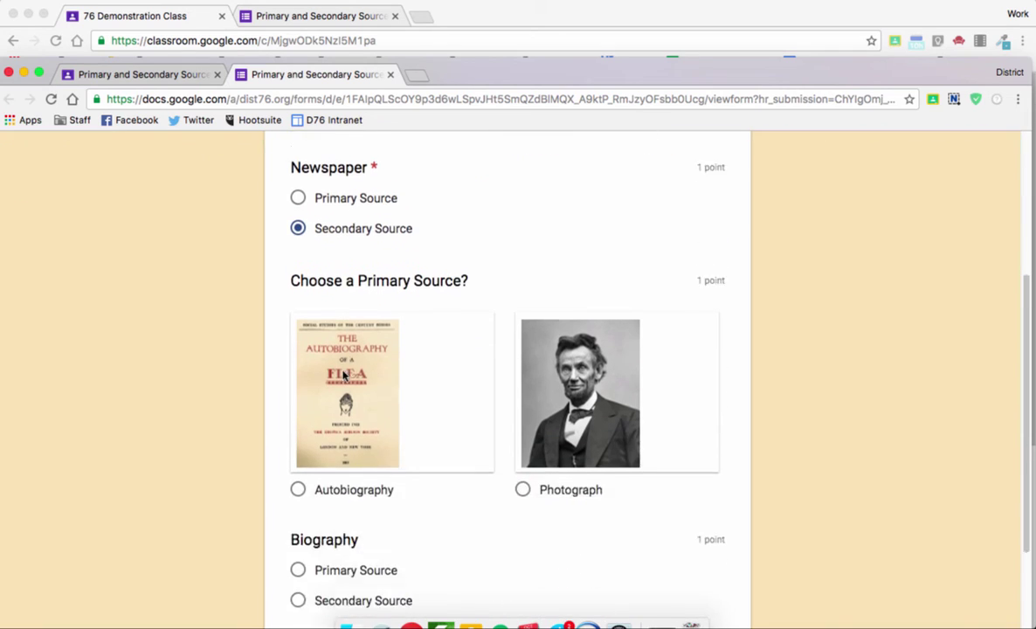
click(523, 417)
scroll(523, 421, down, 2)
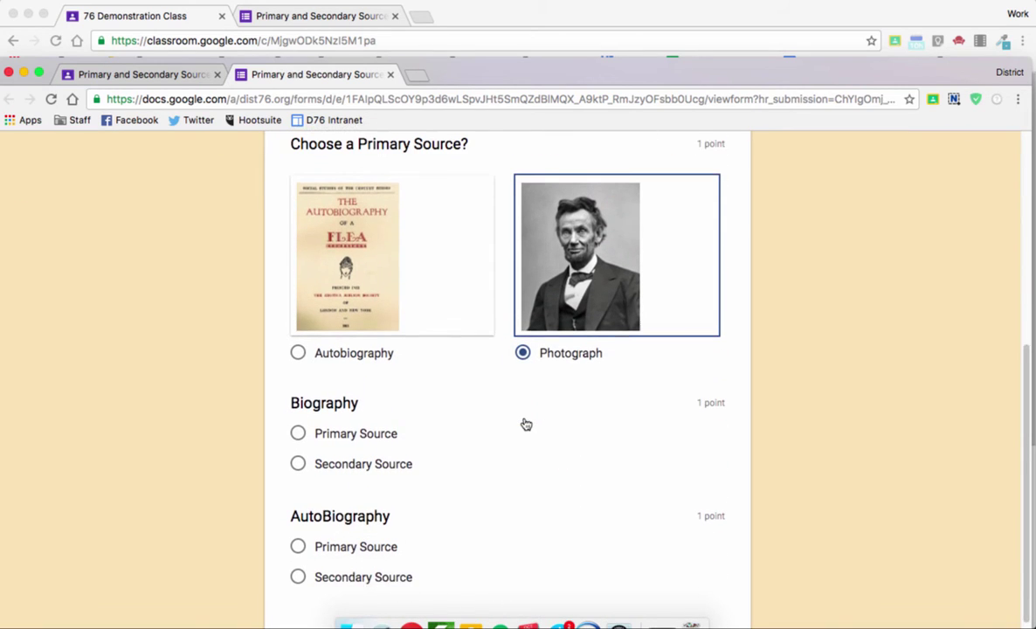
click(390, 461)
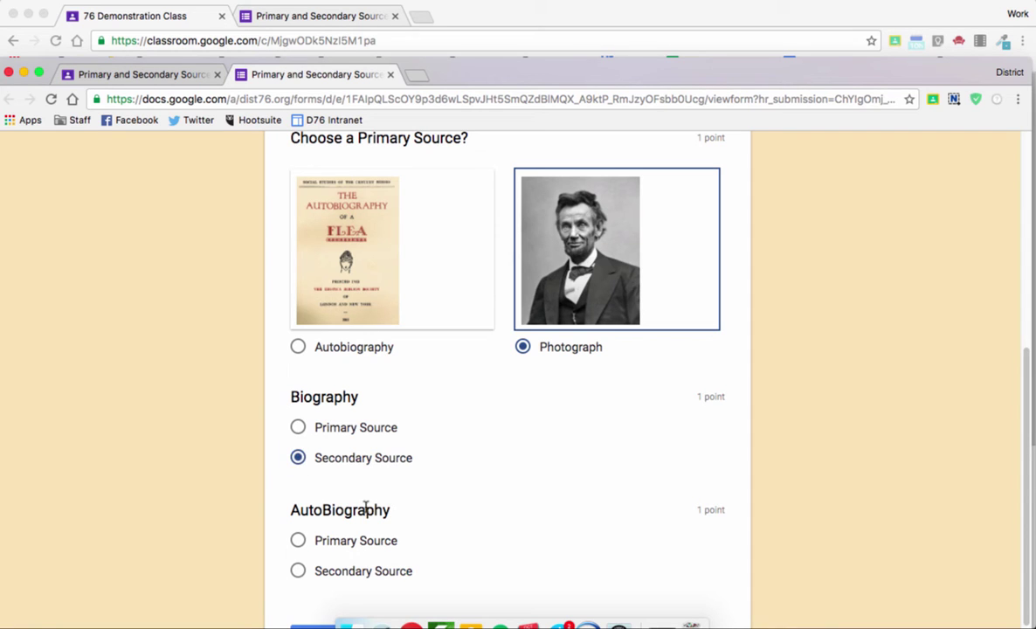
click(358, 536)
scroll(358, 545, down, 3)
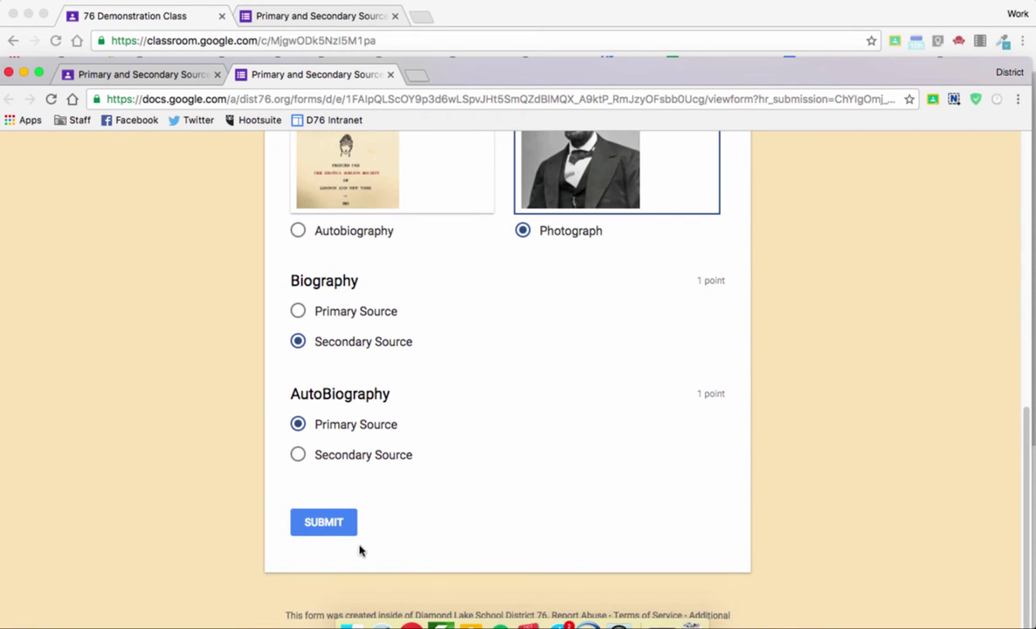
click(352, 530)
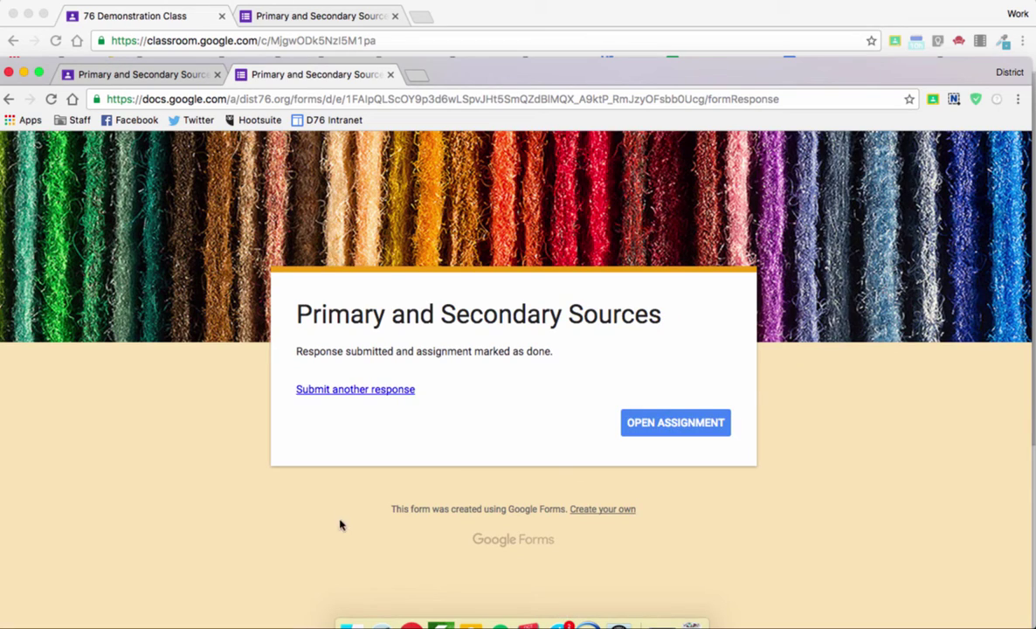
Return to the teacher's Classroom window and view the student work marked as done for the assessment.
key(ctrl+Up)
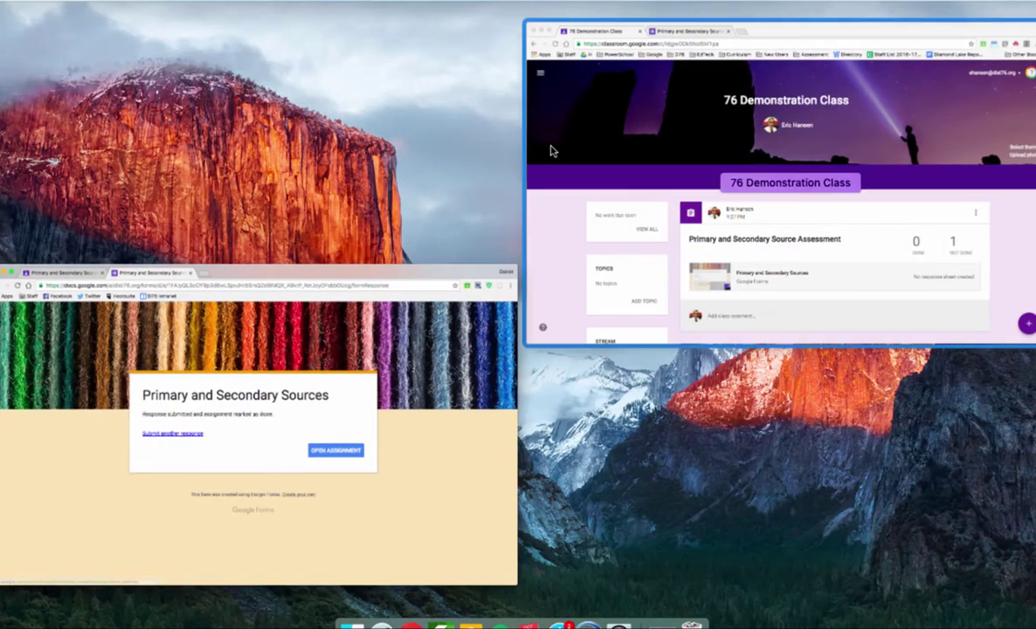
click(552, 152)
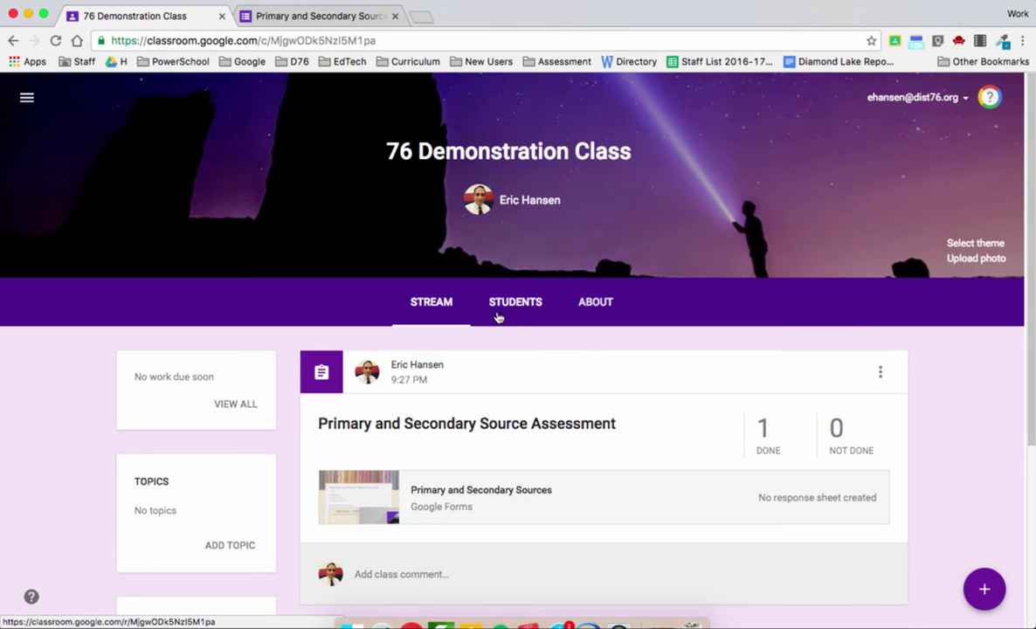
click(766, 438)
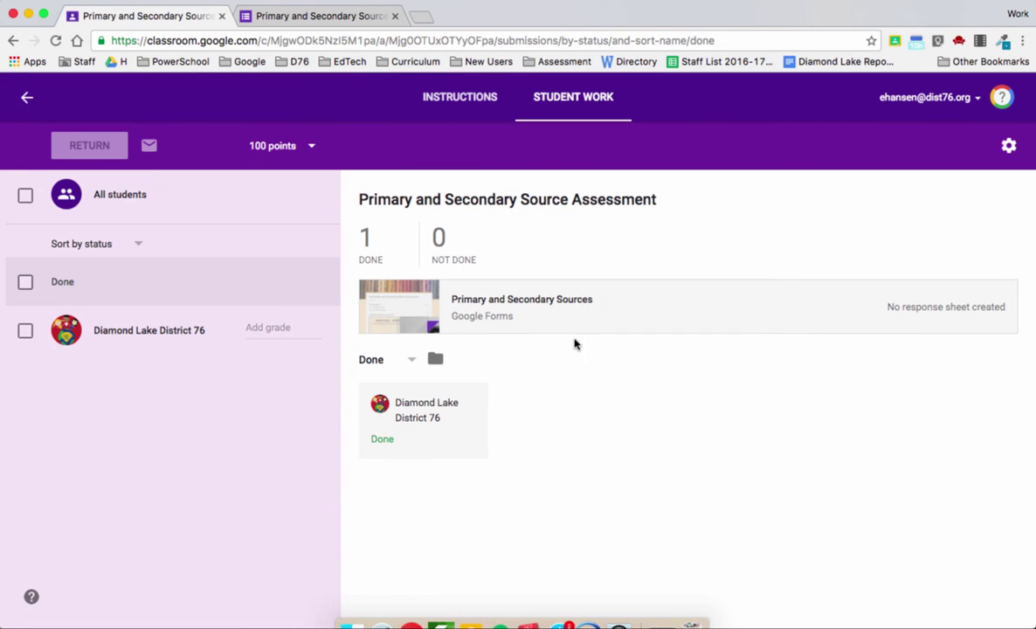
Open the assignment's form in edit mode and examine its response summary, covering score insights, frequently missed questions, scores and question charts.
click(486, 299)
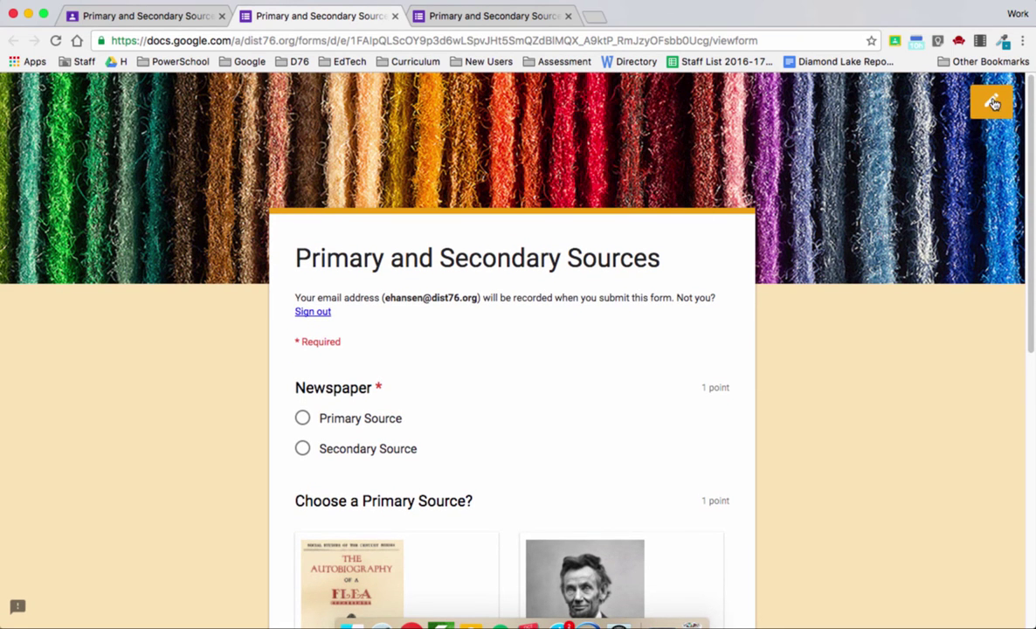
click(991, 101)
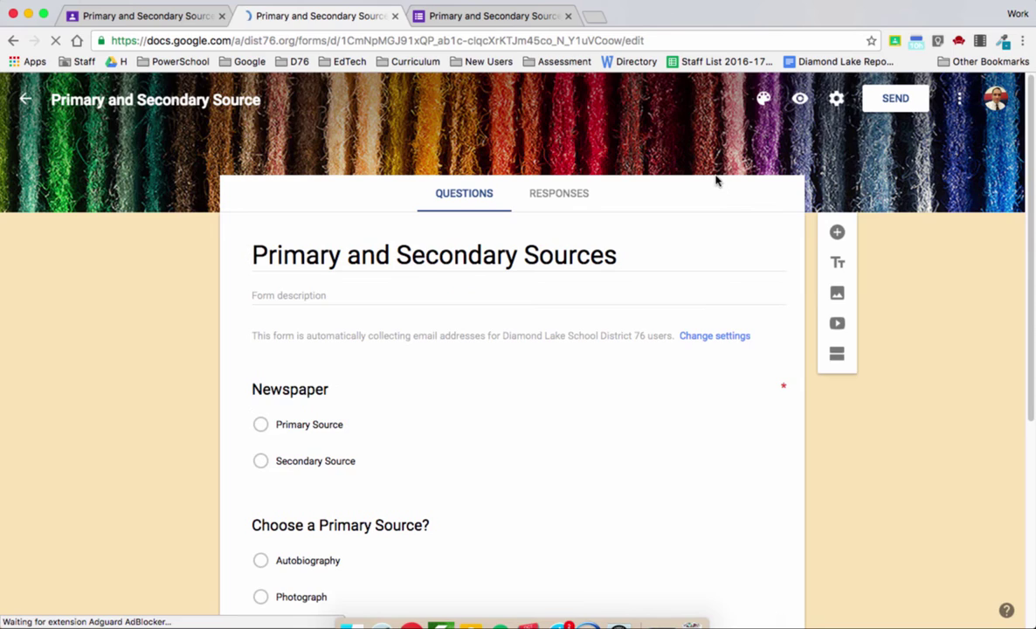
click(548, 194)
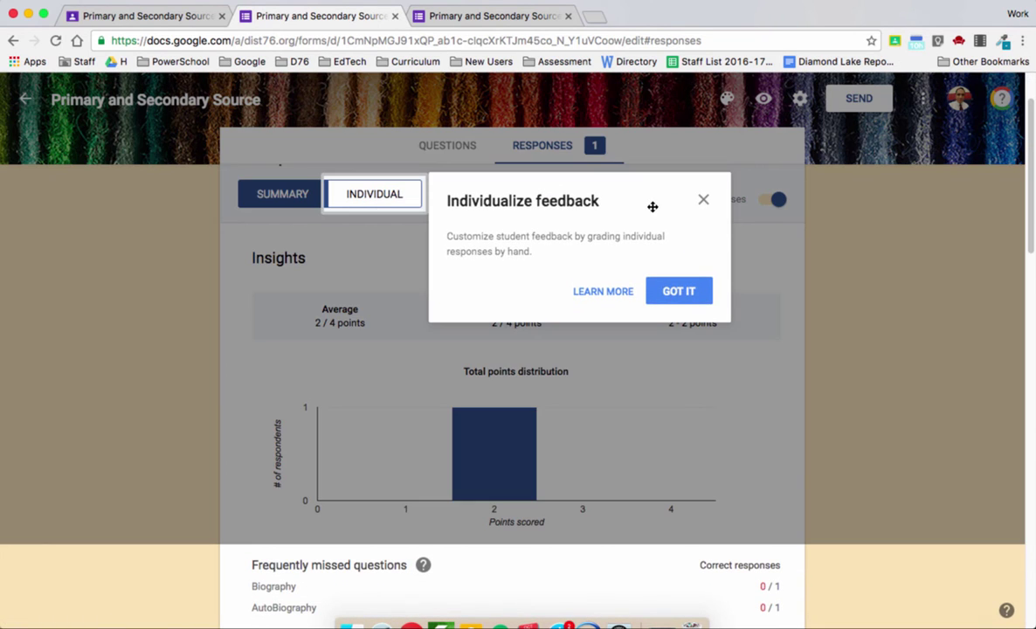
click(703, 199)
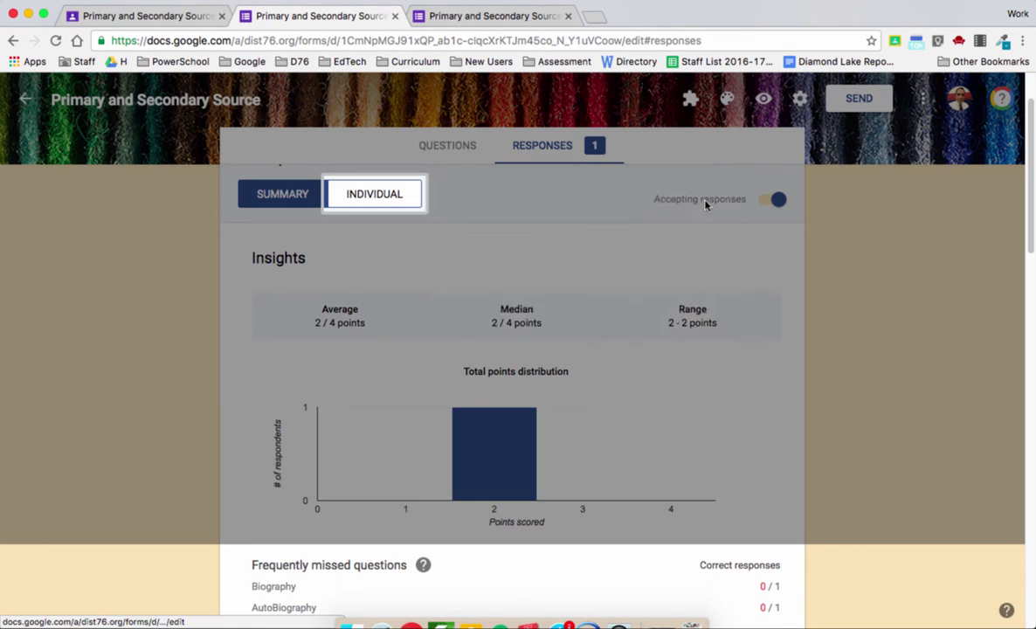
scroll(575, 307, down, 1)
scroll(576, 308, down, 3)
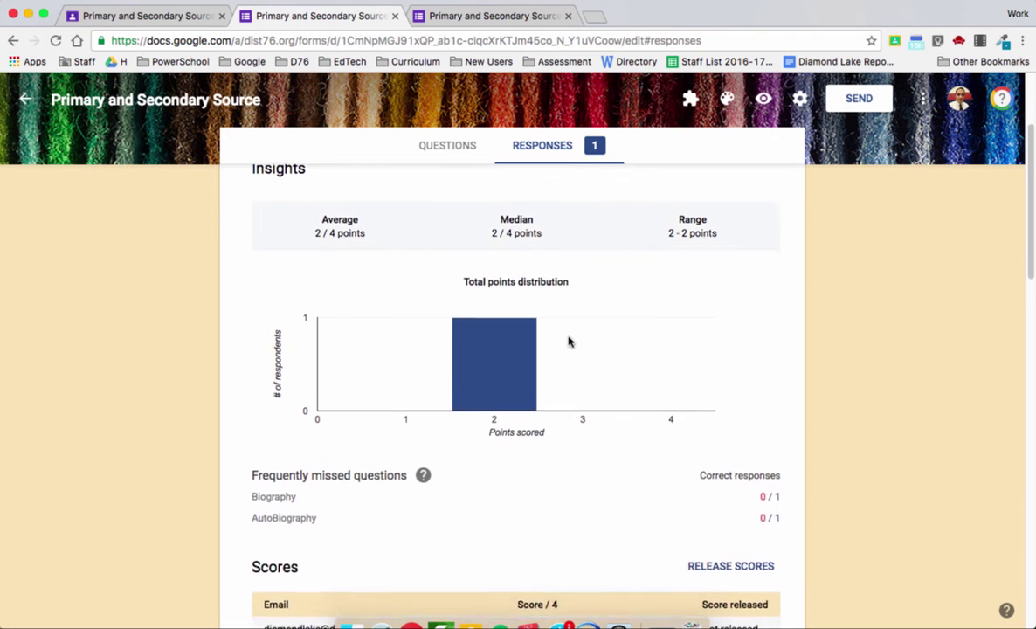
scroll(346, 378, down, 10)
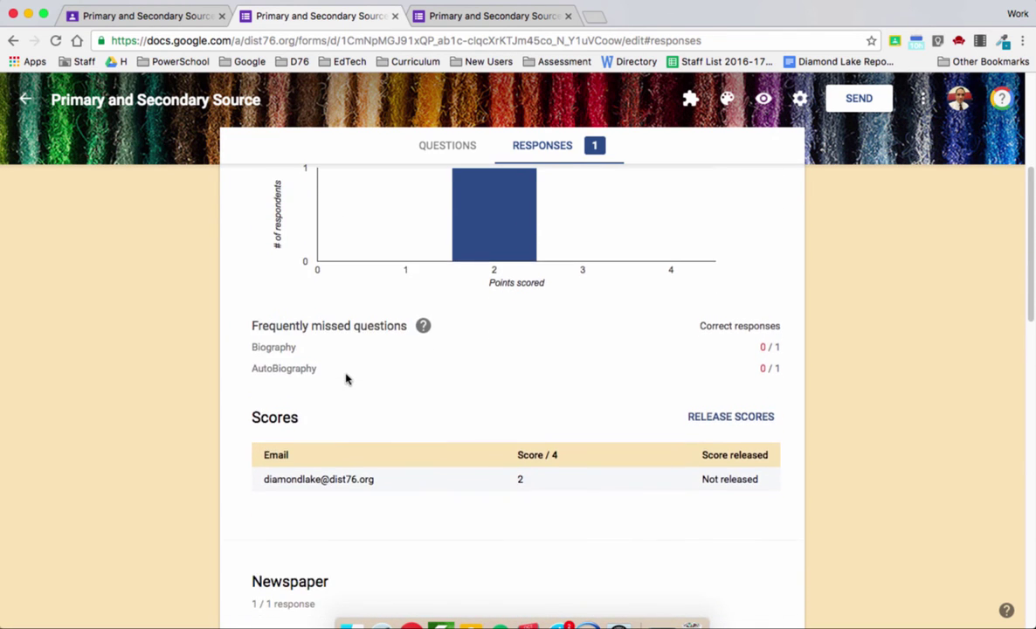
scroll(346, 378, down, 10)
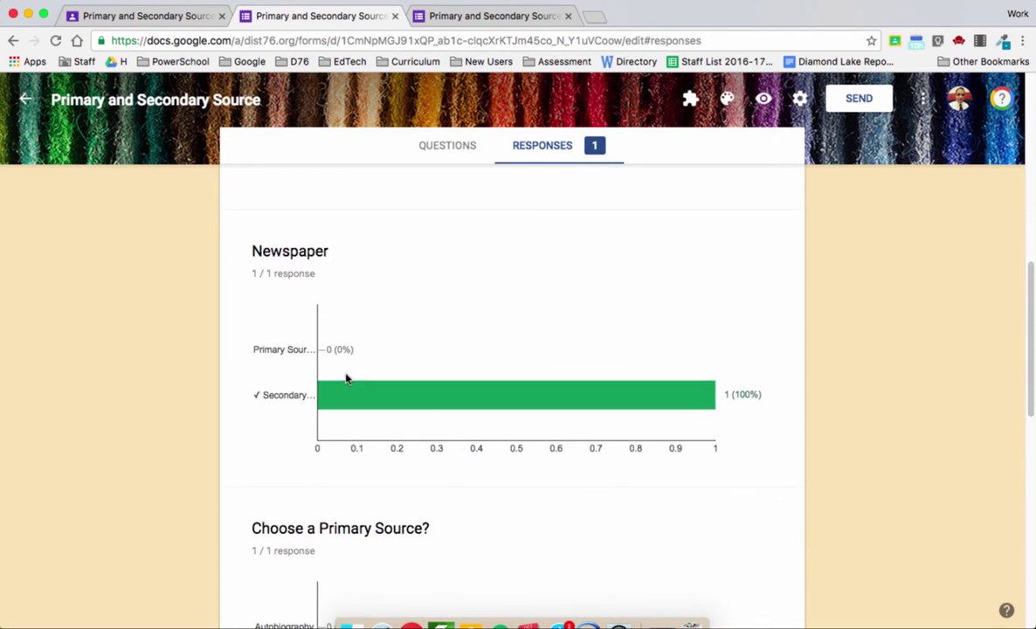
Review the question charts in the response summary from Newspaper through AutoBiography, along with the scores table.
scroll(345, 378, down, 15)
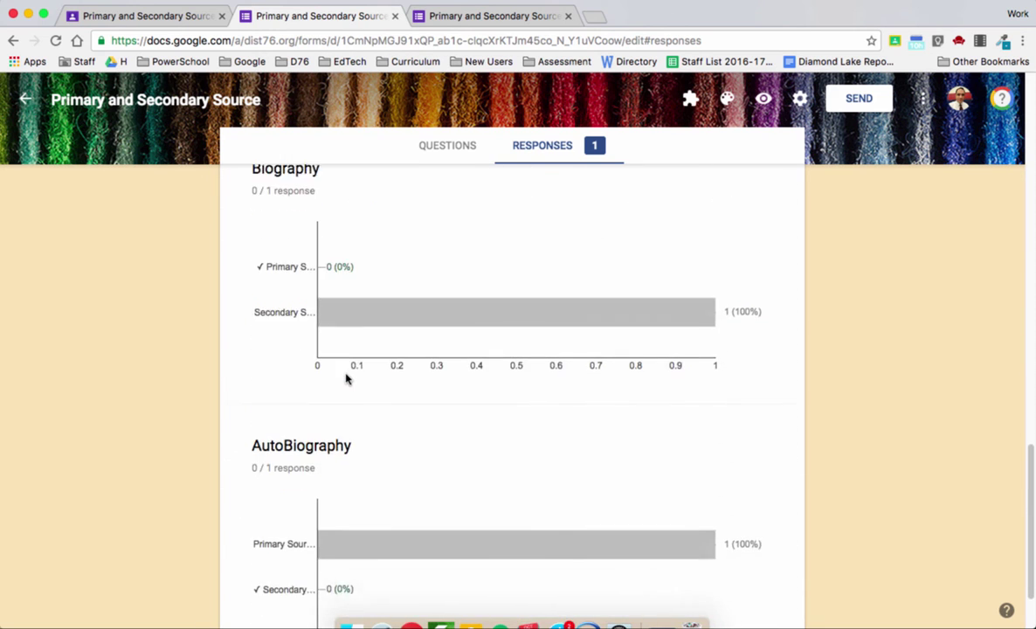
scroll(346, 379, up, 20)
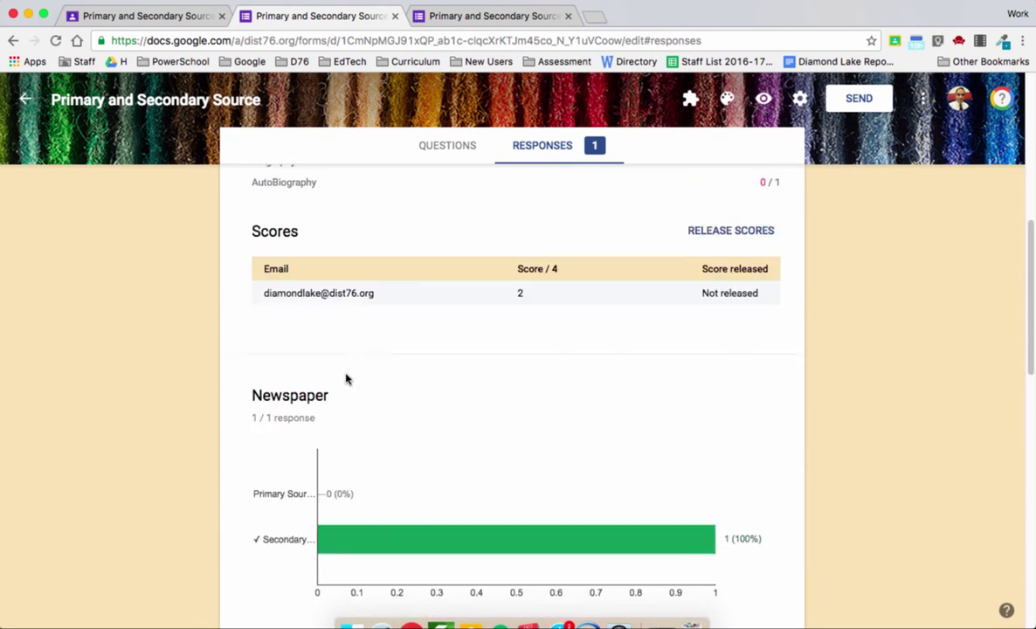
scroll(346, 378, up, 3)
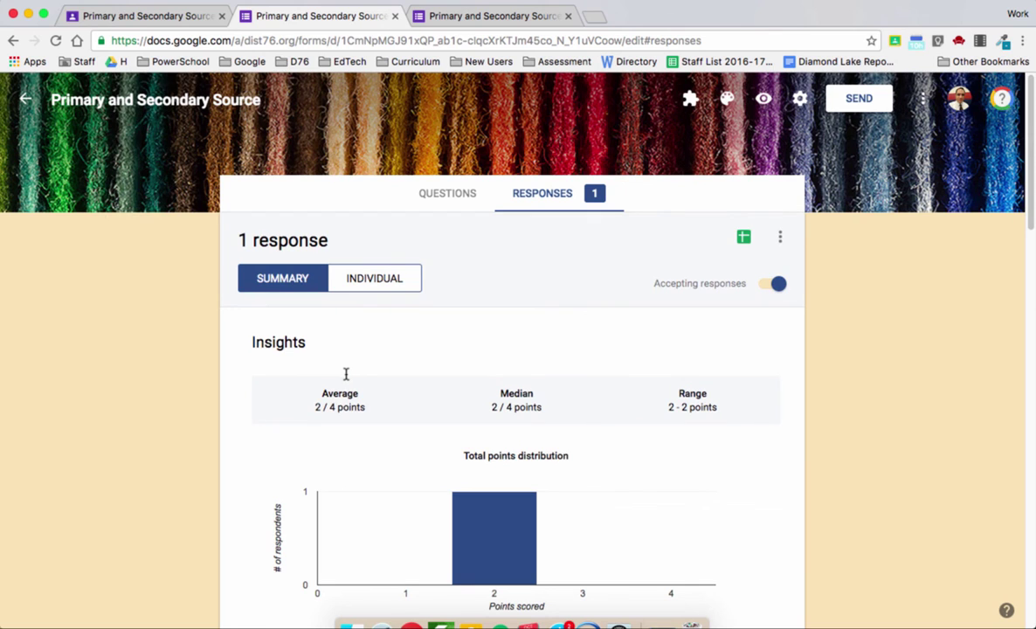
Open the individual response view and examine the student's graded answers, points and correct answers for each question.
click(372, 279)
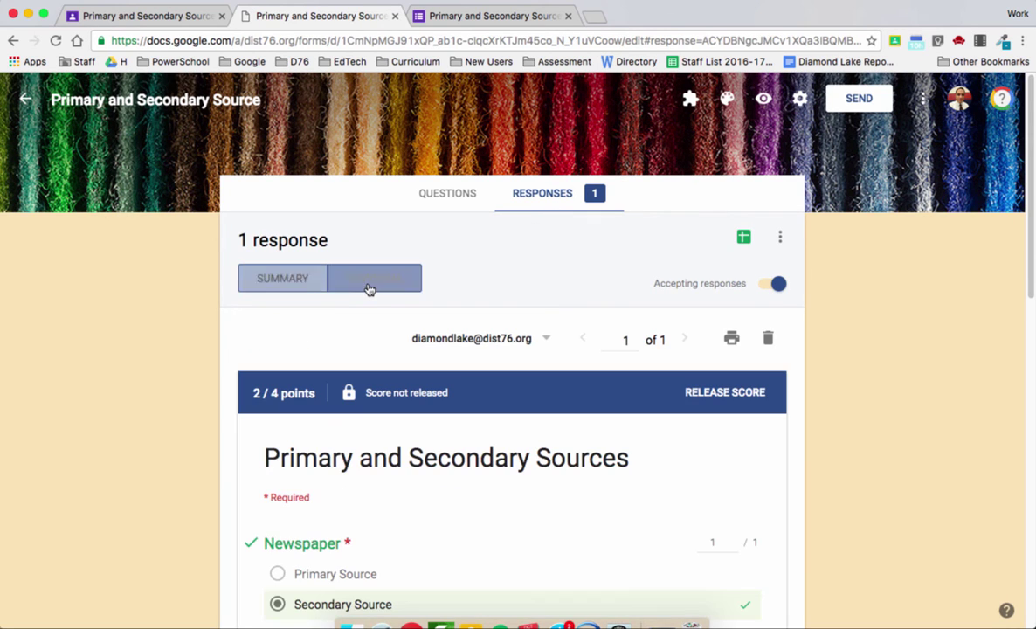
scroll(359, 405, down, 2)
scroll(361, 404, down, 3)
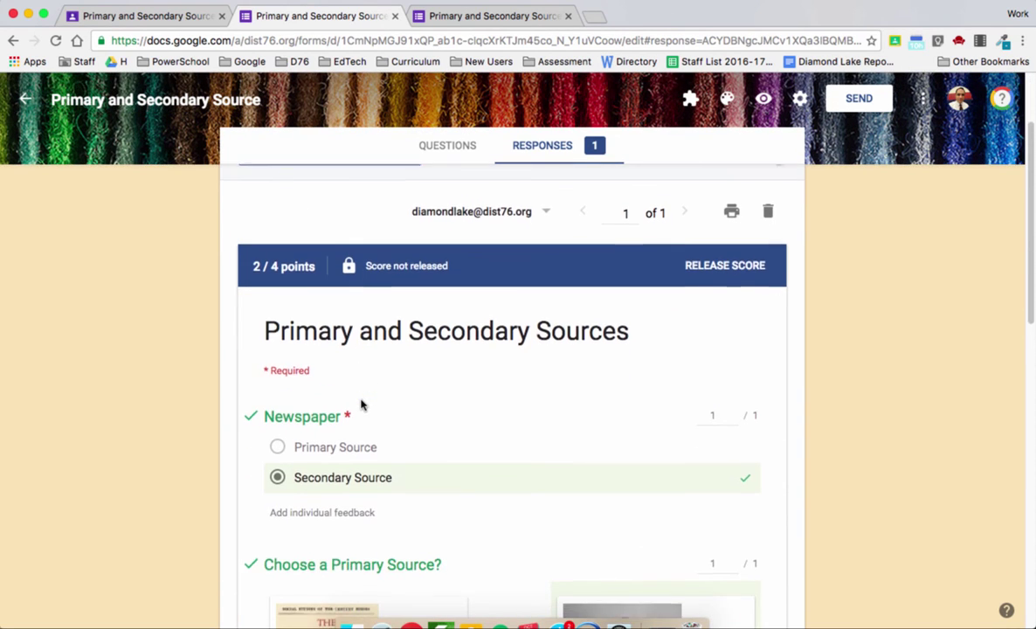
scroll(361, 404, down, 6)
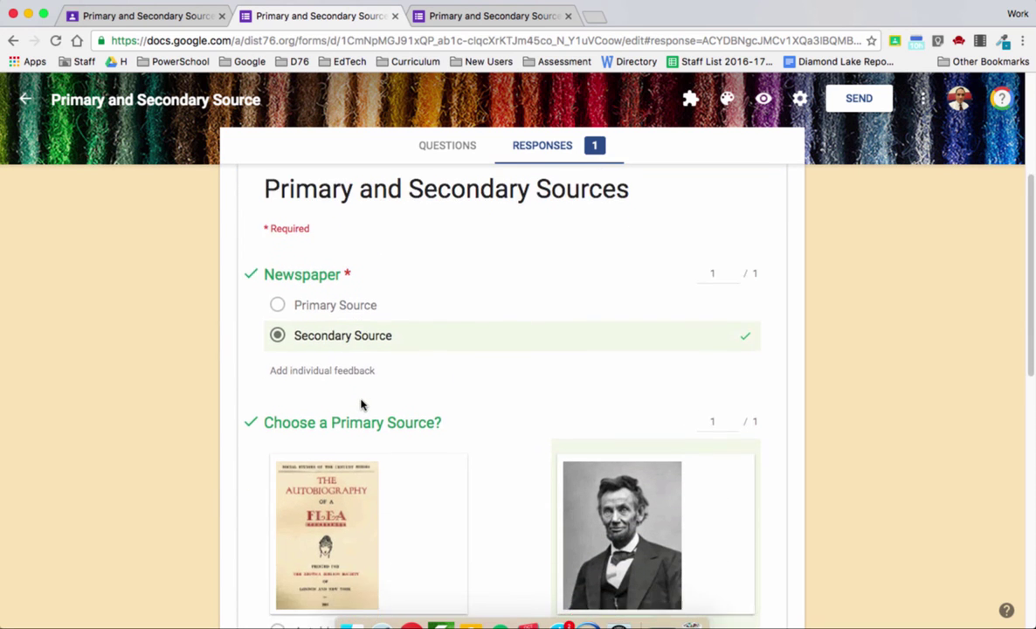
scroll(362, 403, down, 9)
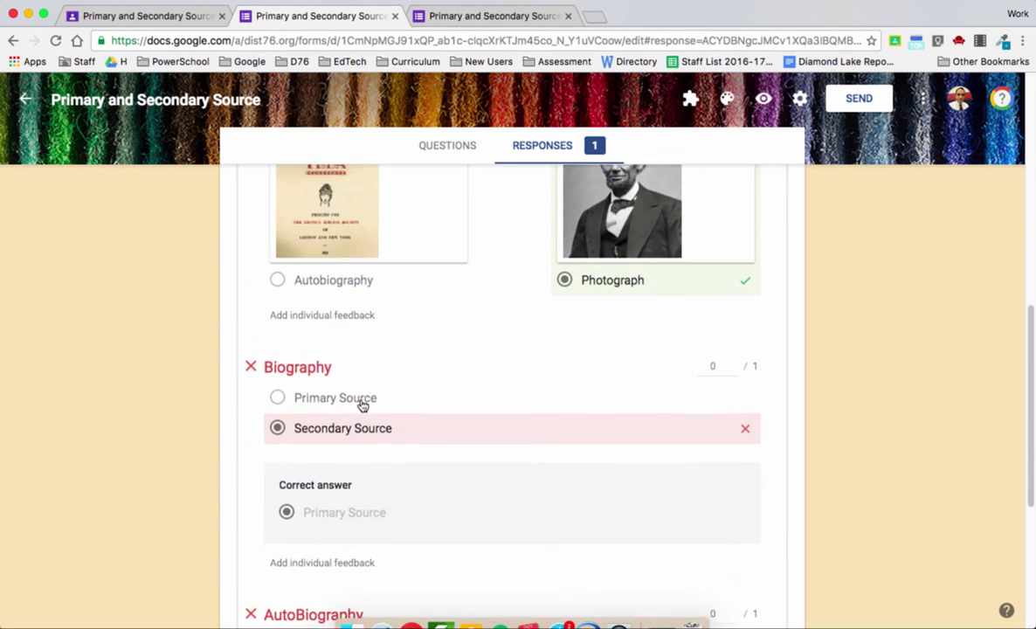
scroll(361, 403, up, 20)
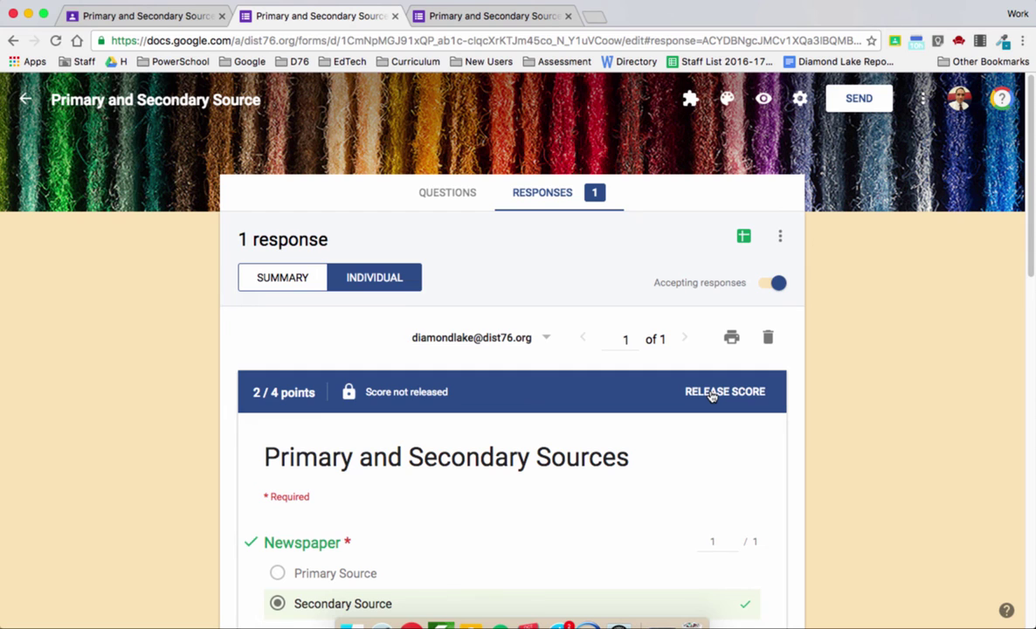
Release the student's quiz score by e-mail to the selected respondent, without adding a message.
scroll(710, 395, down, 5)
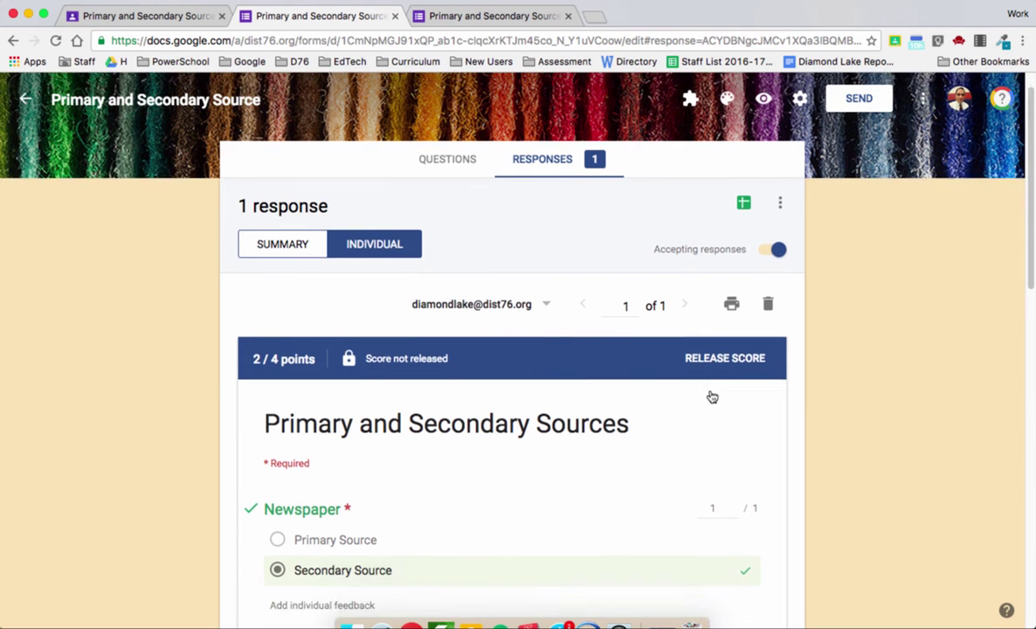
scroll(710, 395, up, 3)
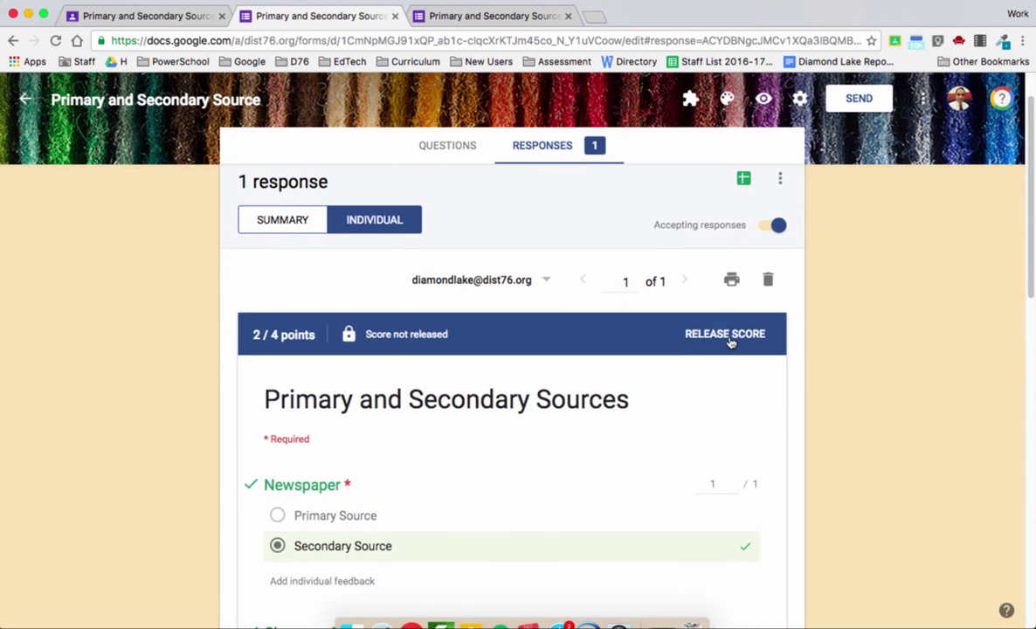
click(730, 334)
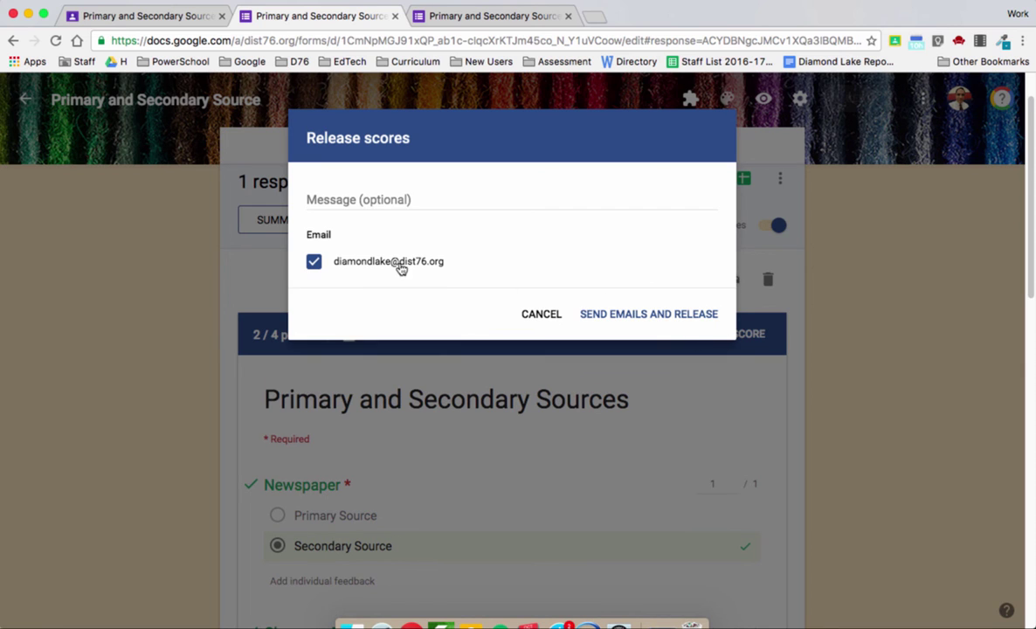
click(593, 314)
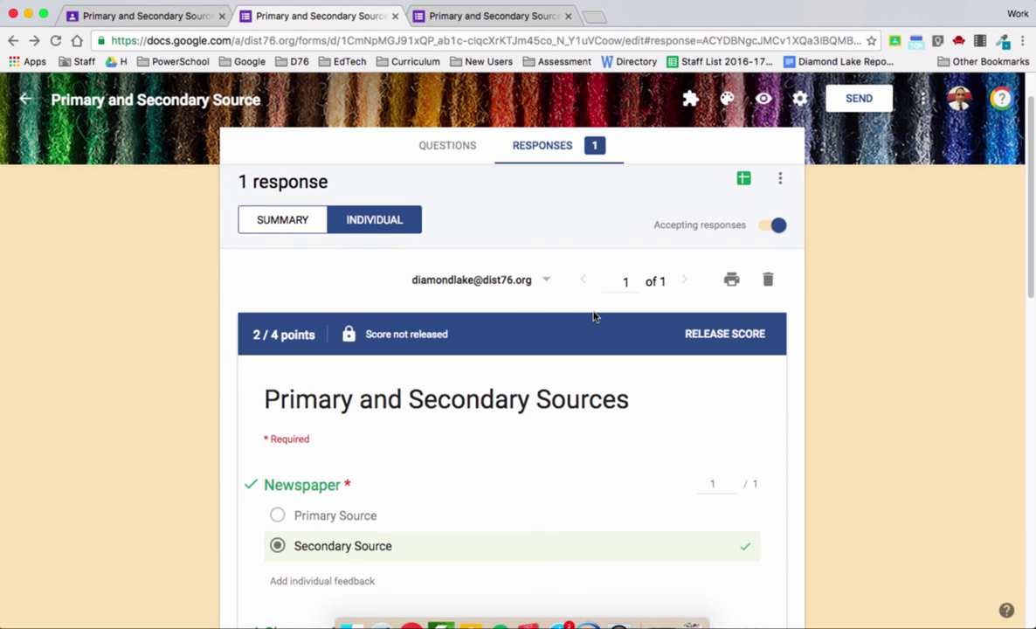
Switch to the student's browser window with the submitted Primary and Secondary Sources form.
key(super+grave)
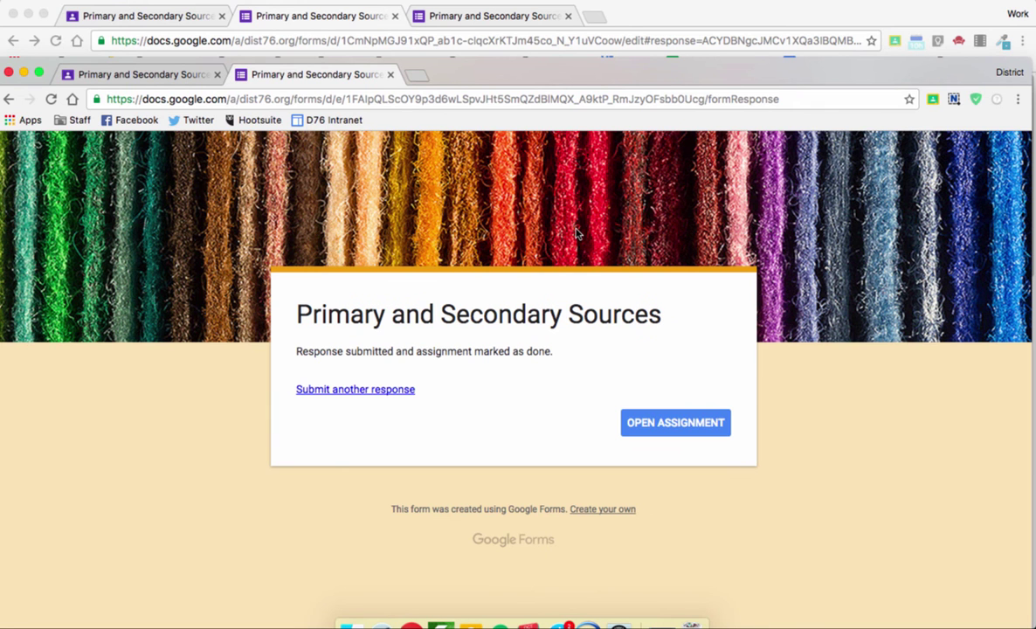